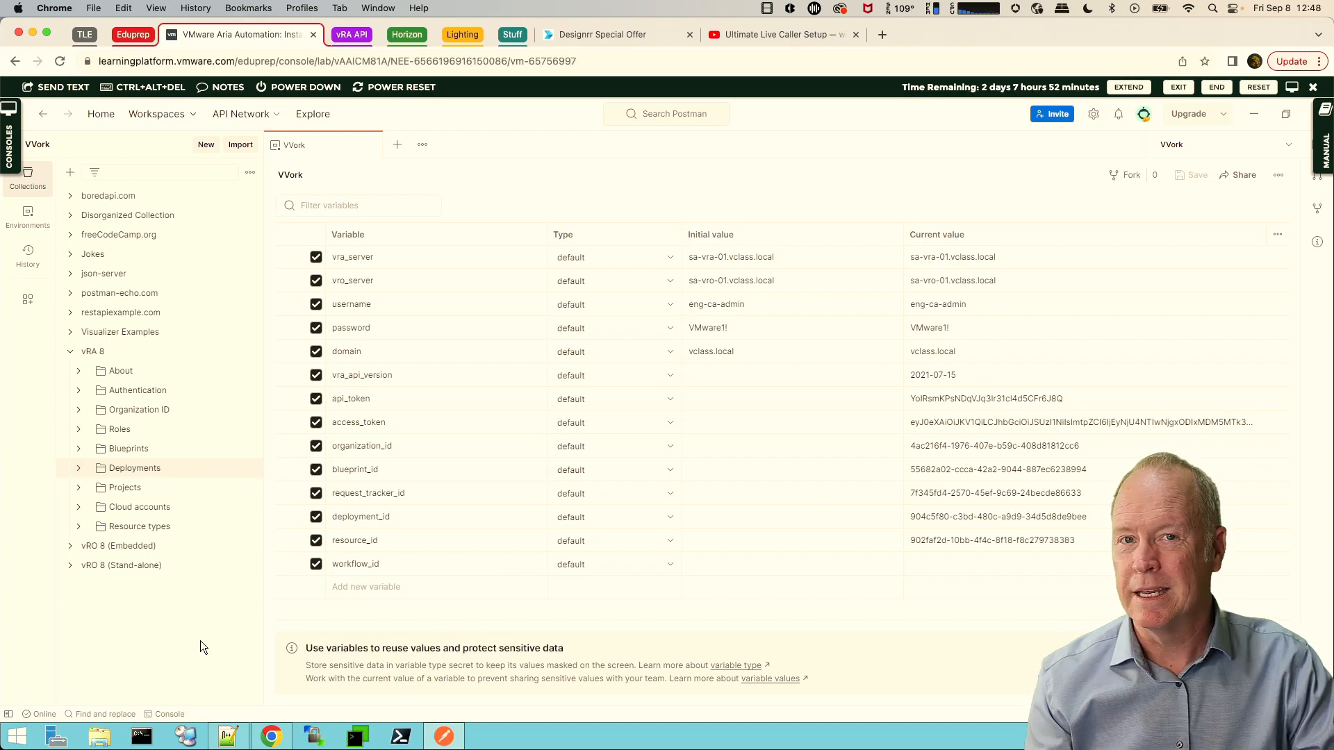
- Open the Get all deployments request in the vRA 8 Deployments folder, review its parameters, body and test script, and send it
left_click(270, 737)
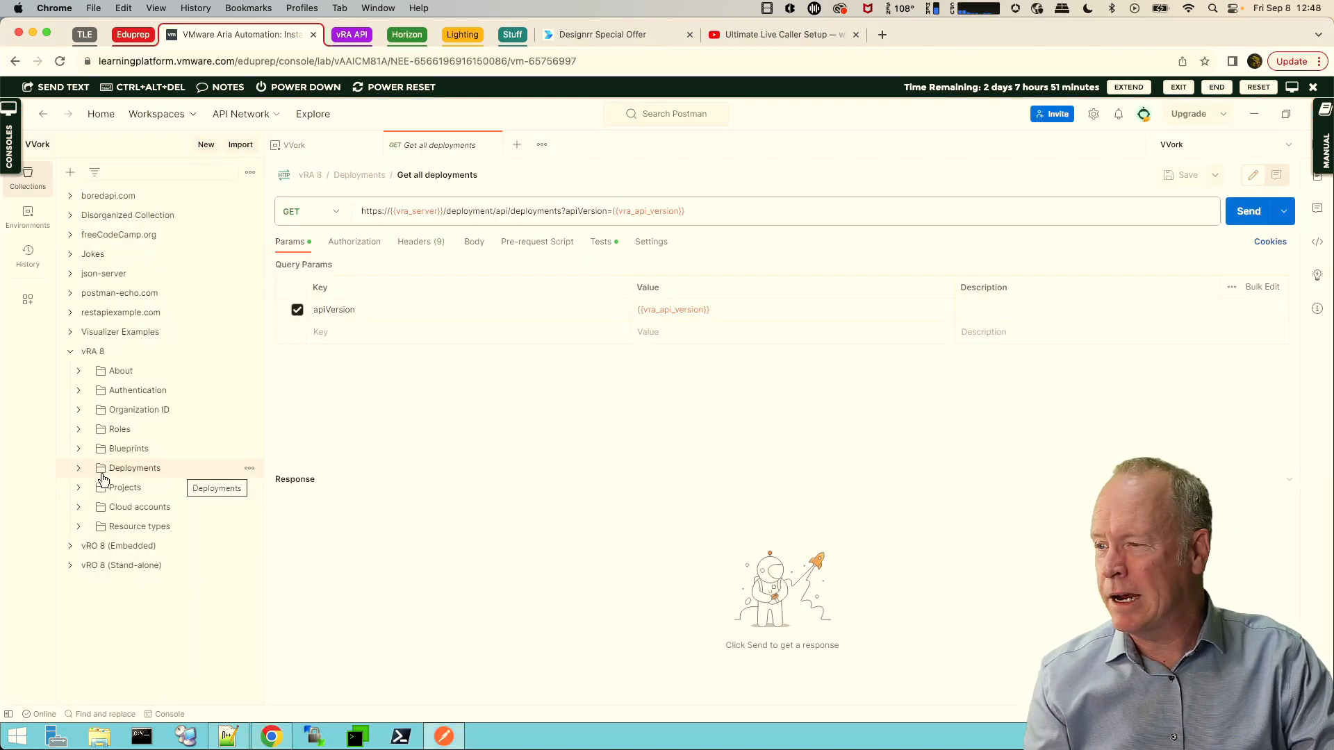
left_click(78, 471)
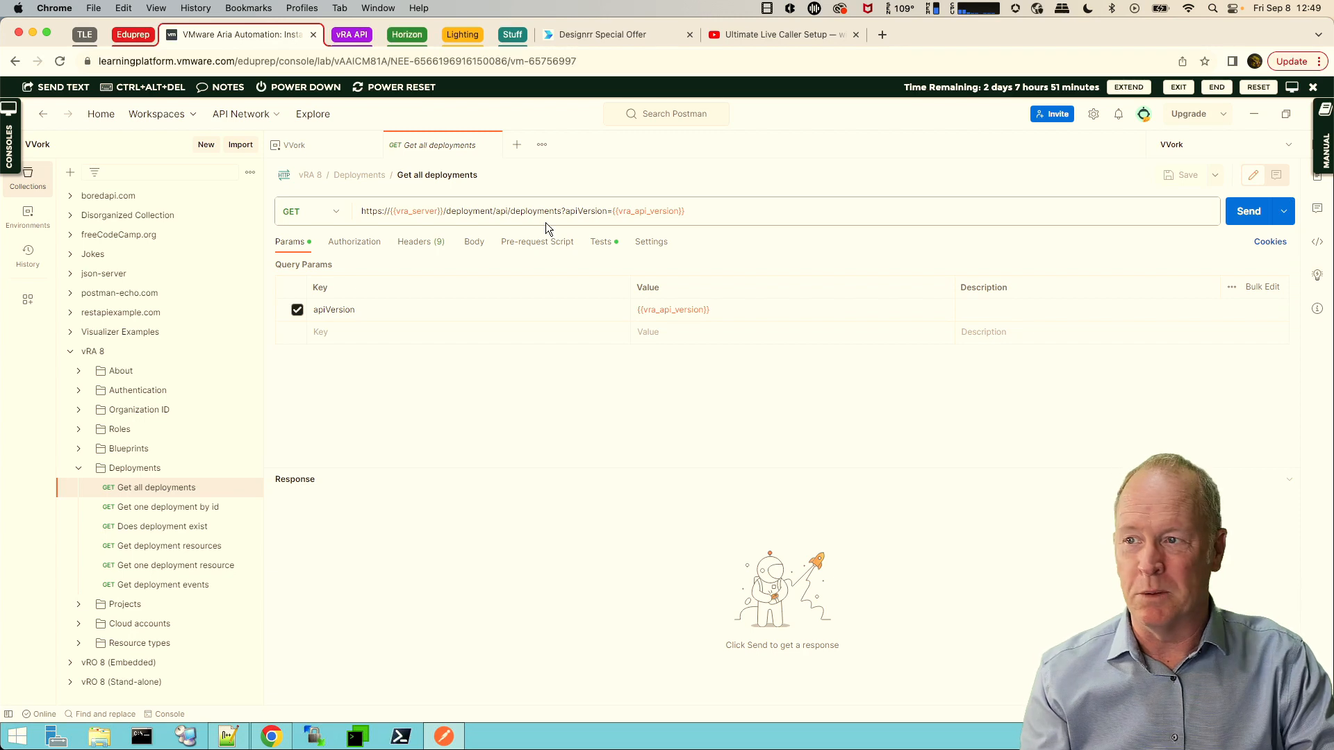
left_click(474, 243)
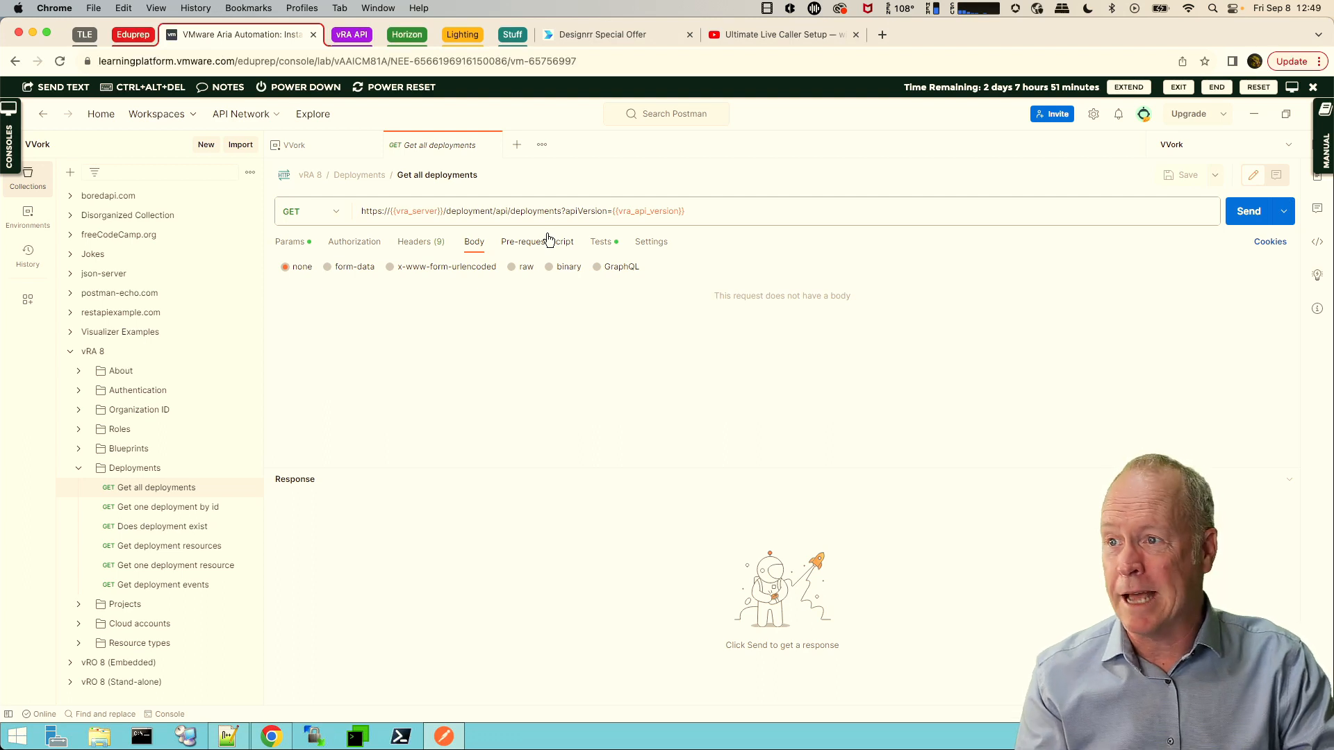
left_click(300, 245)
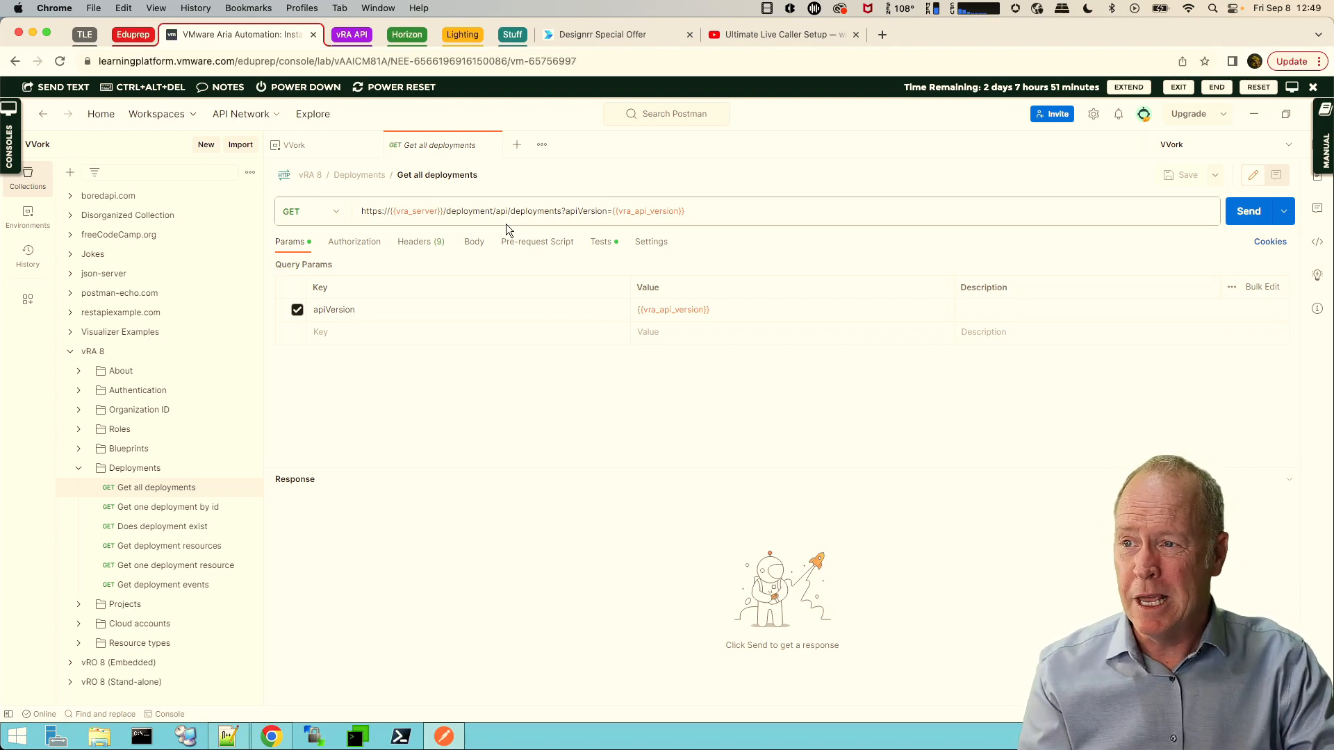
left_click(601, 243)
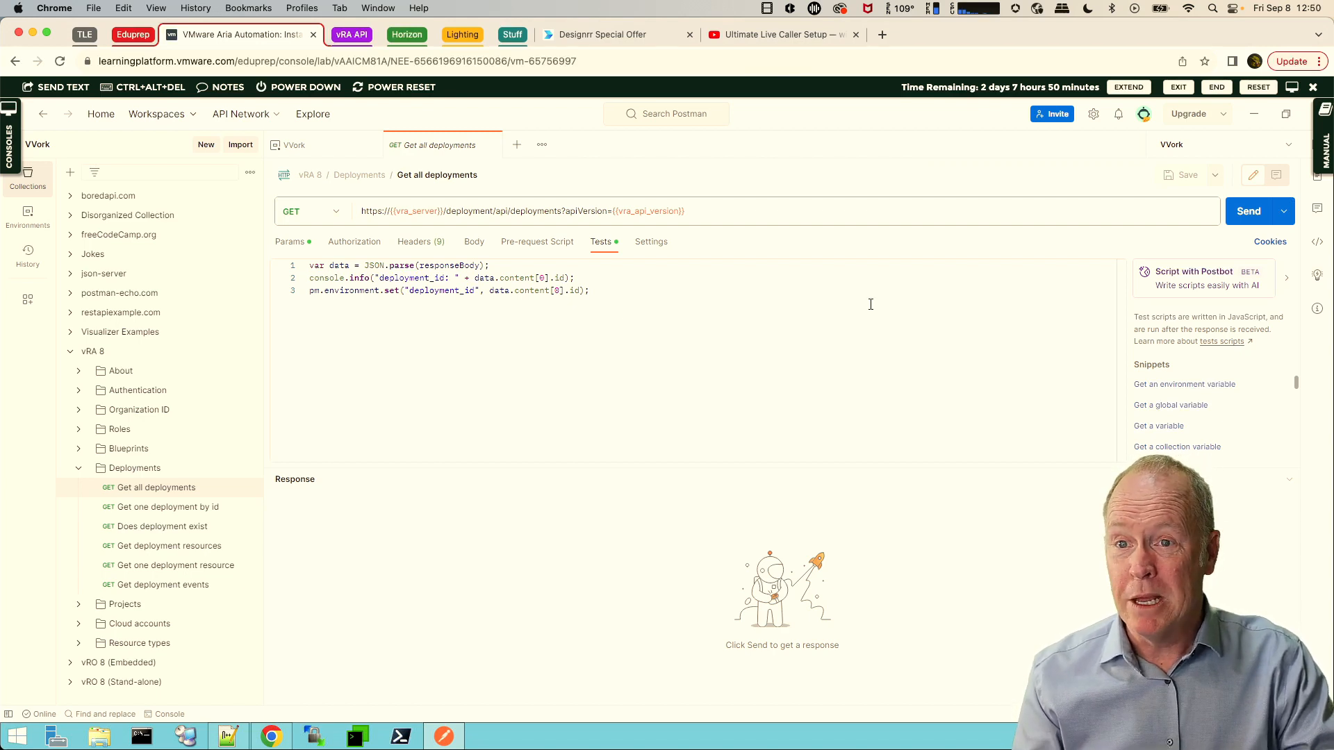
left_click(1248, 215)
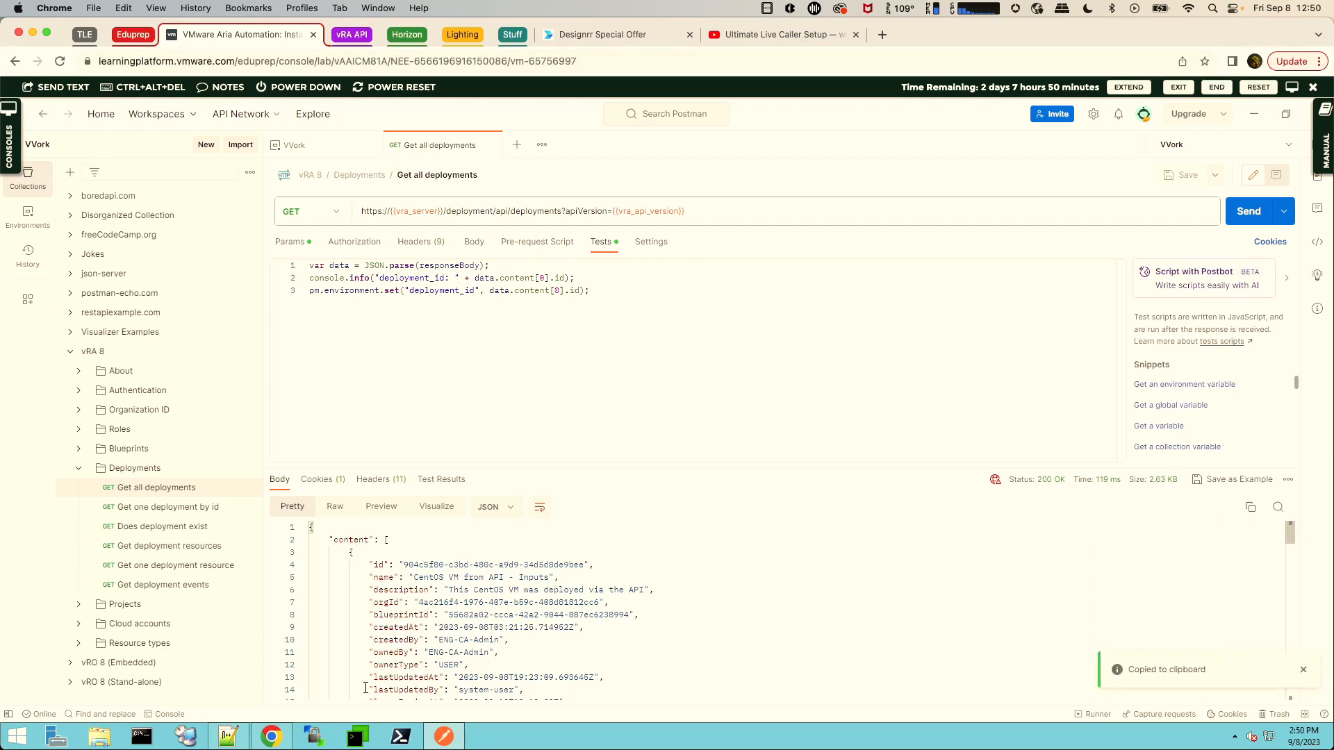
- Switch to Notepad++, paste the copied response, pretty-print it as JSON, and show its JSON tree view with all code folded
left_click(239, 740)
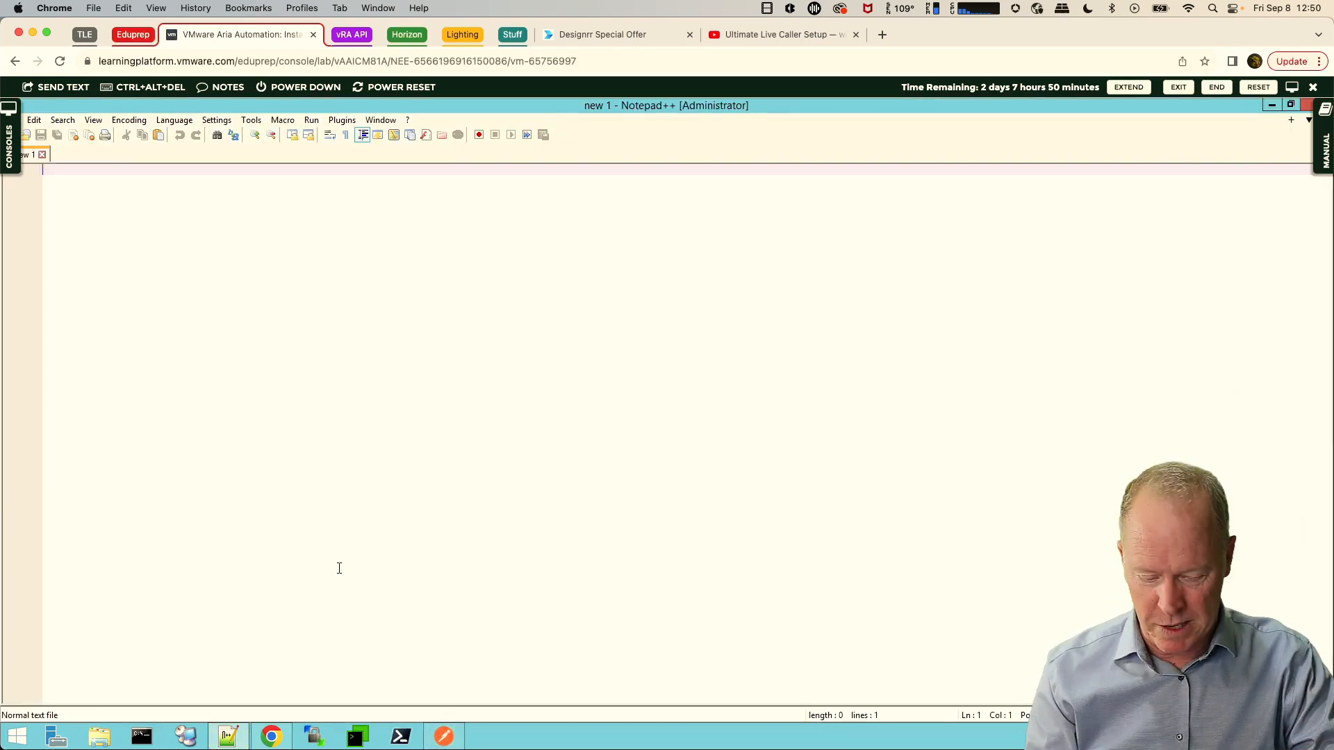
key("ctrl+v")
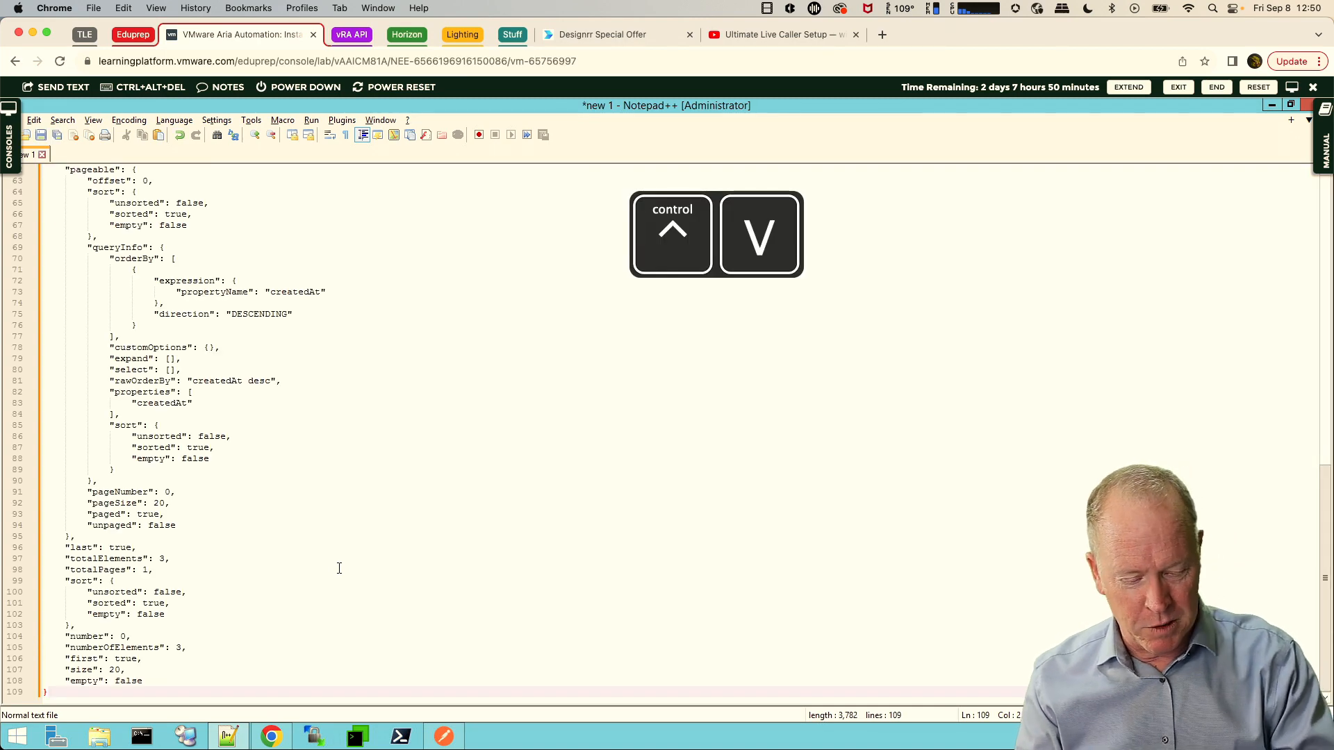
key("ctrl+alt+shift+p")
key("ctrl+alt+shift+j")
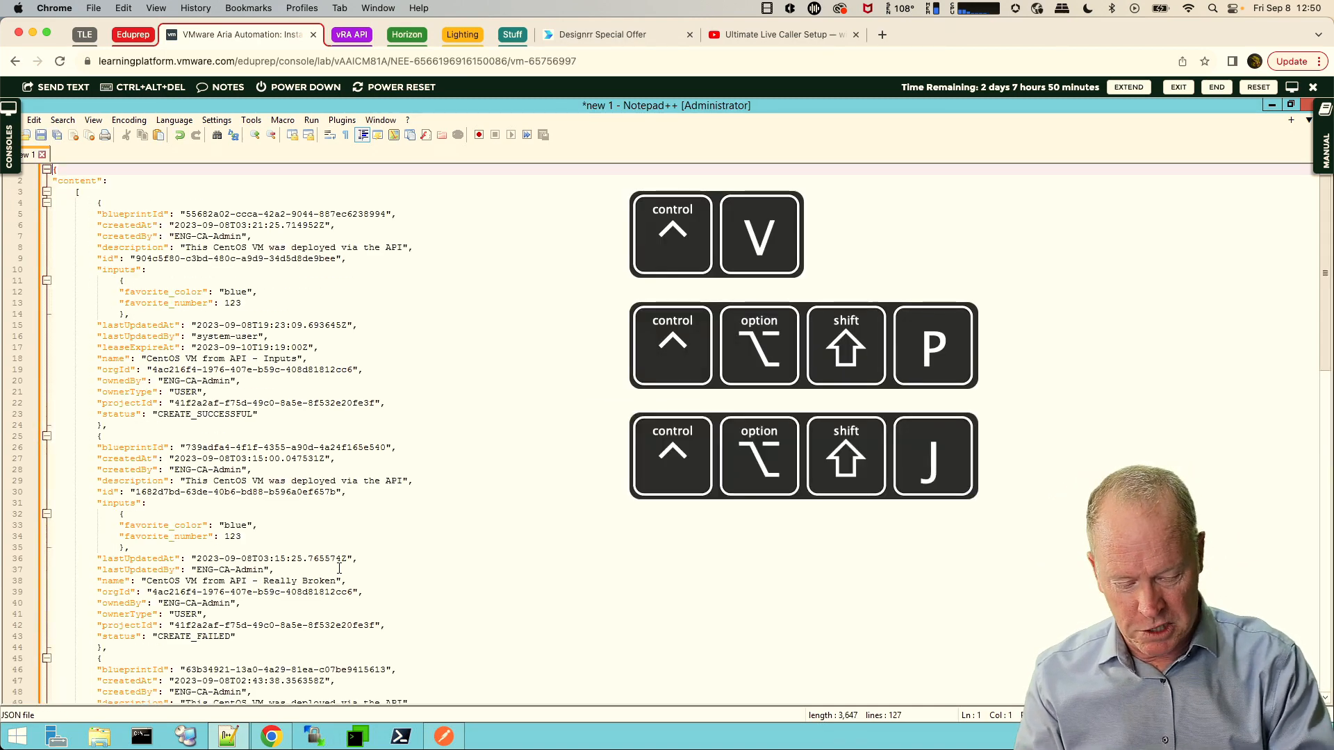
key("alt+0")
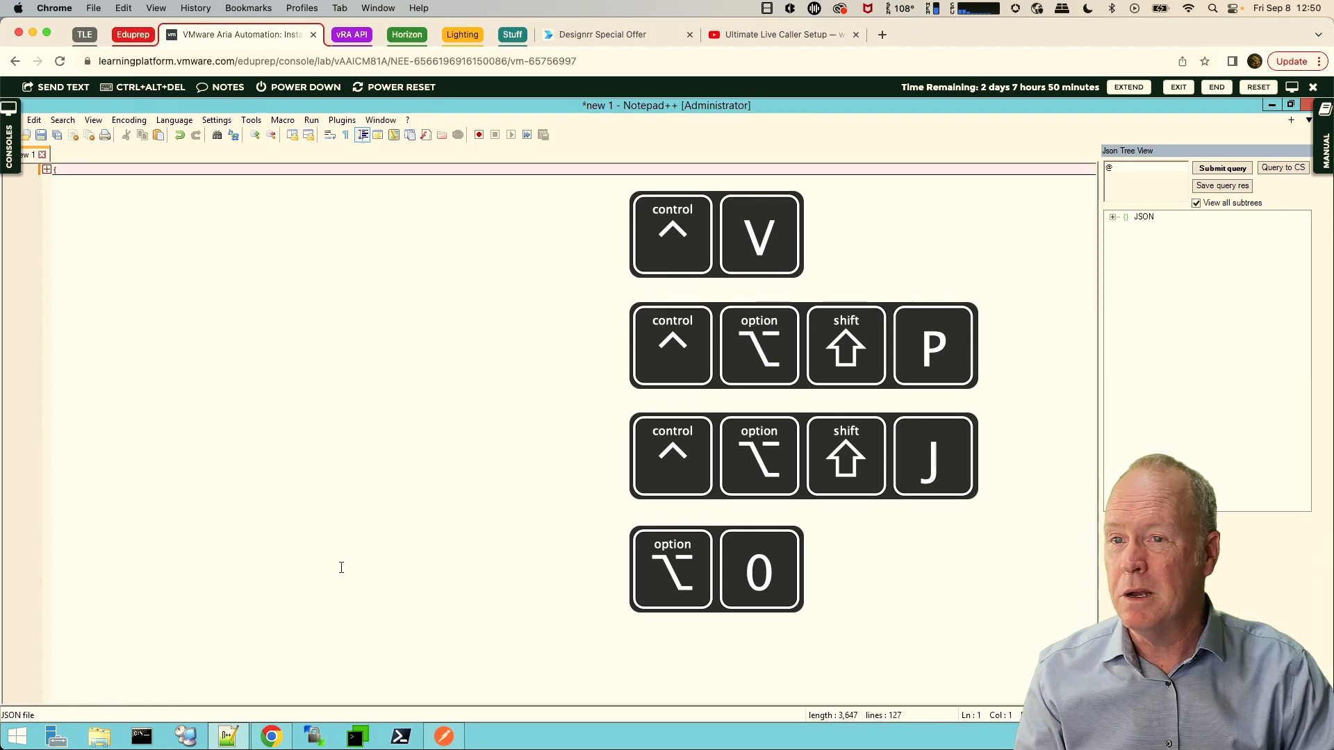
- Expand the JSON root and content array, and compare the entries with the Deployments list in Chrome's Cloud Assembly page
left_click(1112, 217)
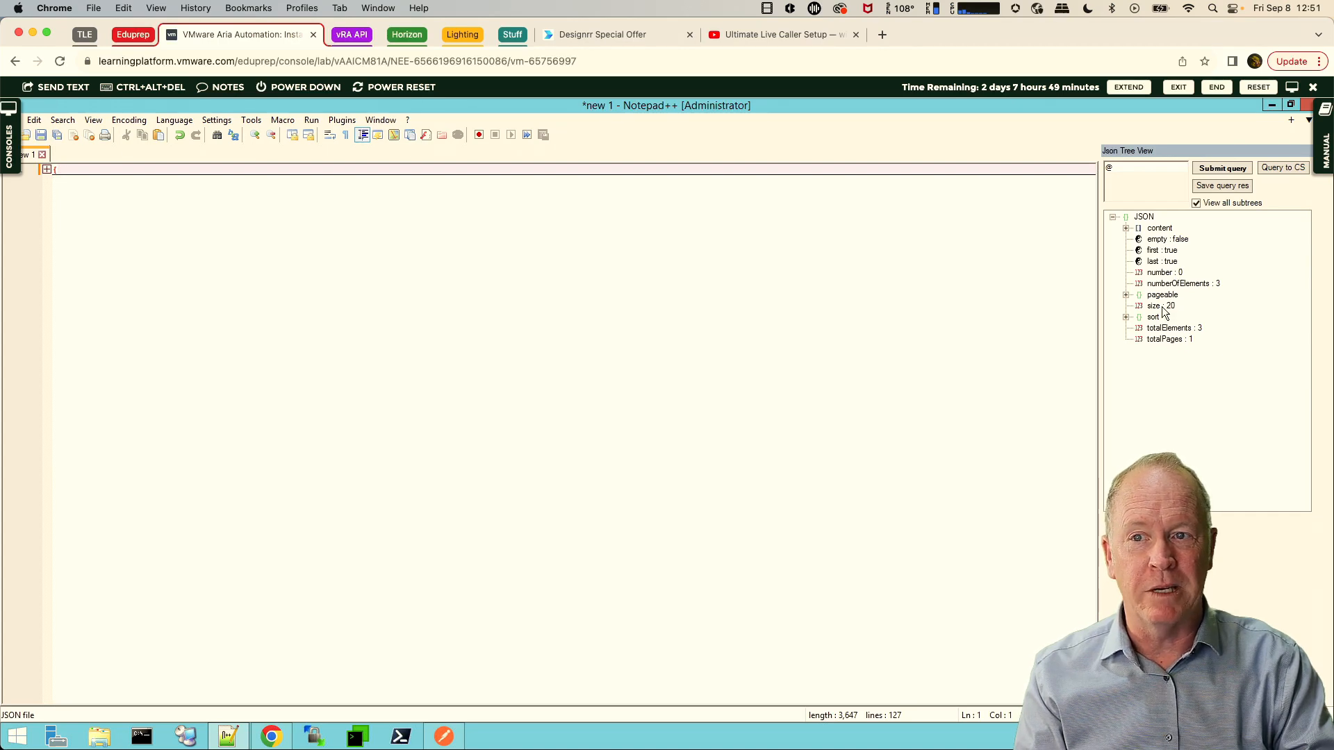
left_click(1124, 227)
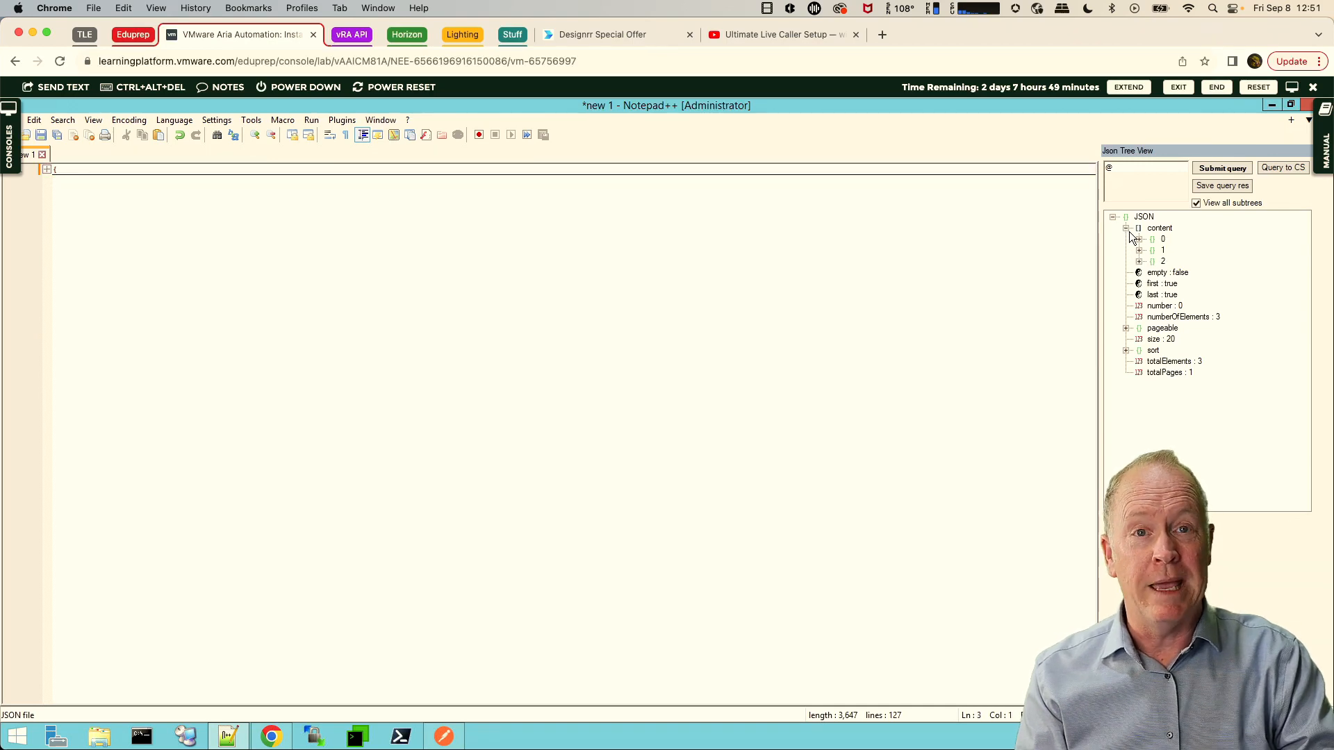
left_click(272, 742)
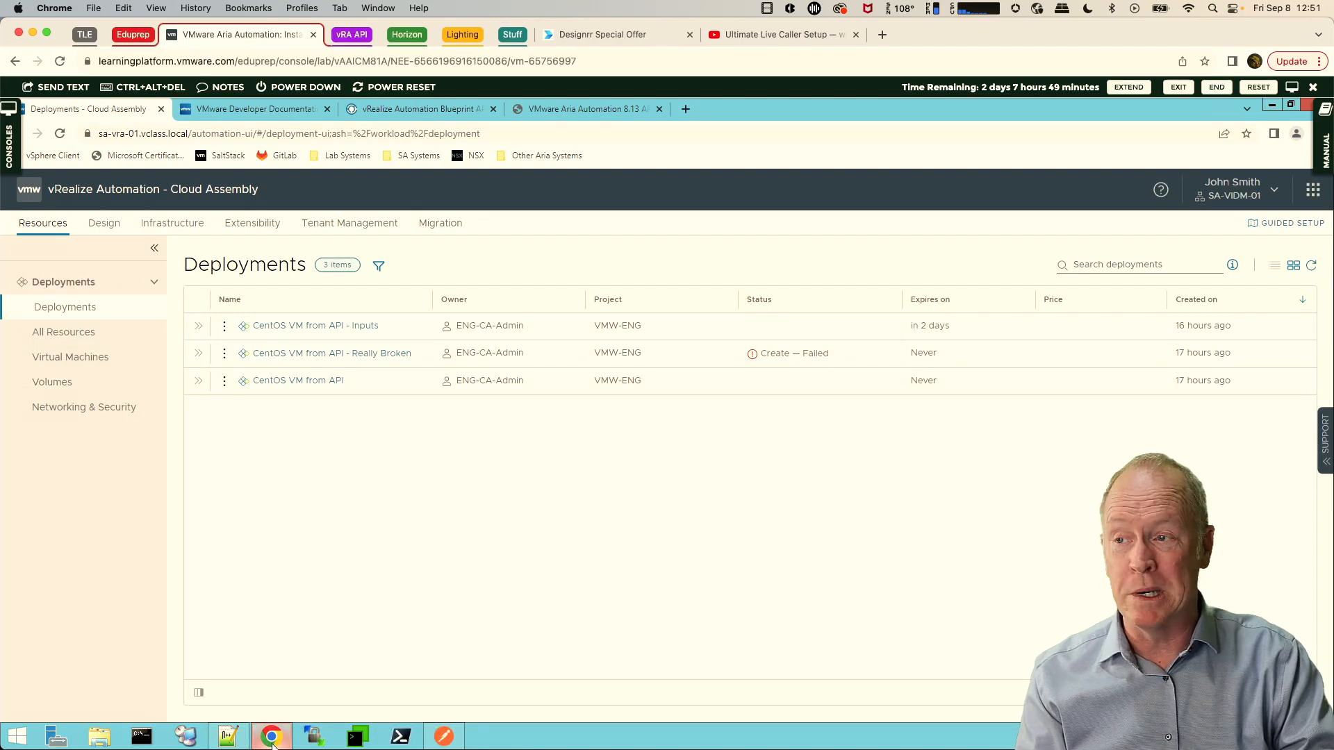
left_click(229, 736)
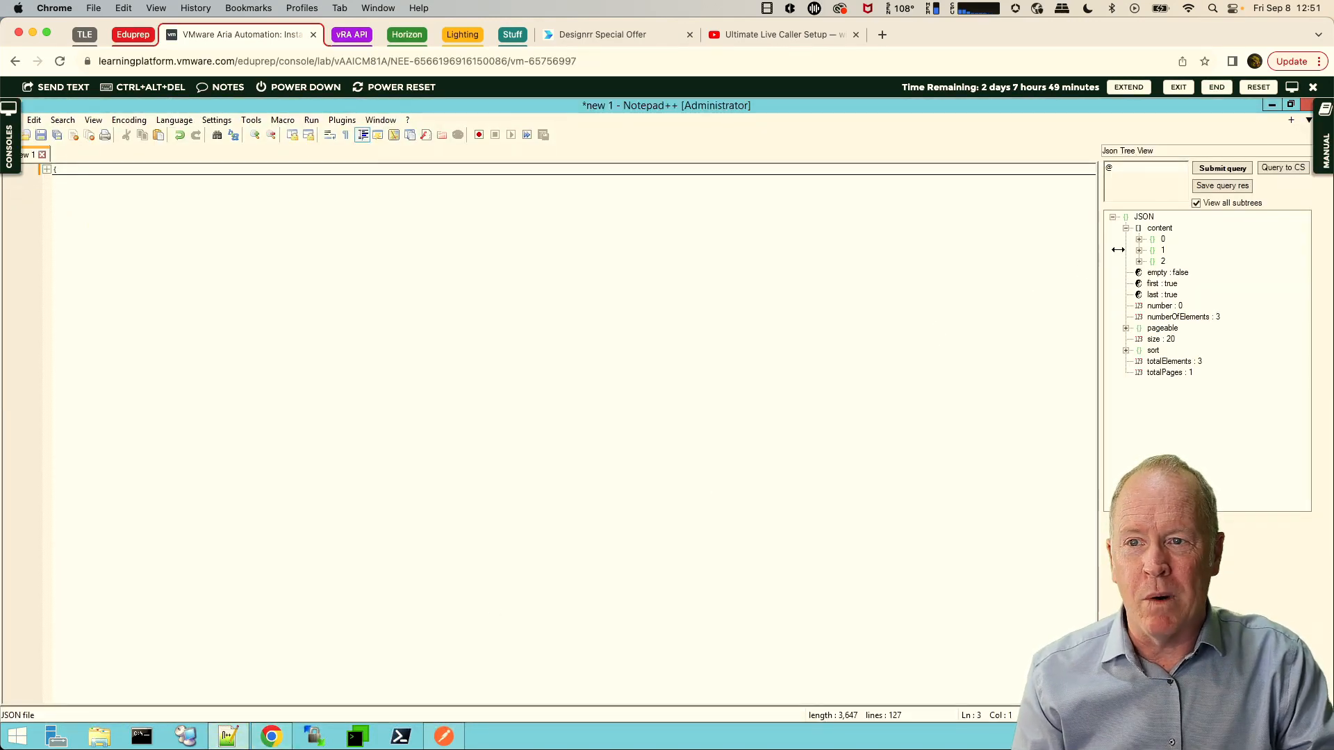
- Examine the properties of content items 0, 1 and 2 in the JSON tree, leaving only item 0 expanded
left_click(1138, 239)
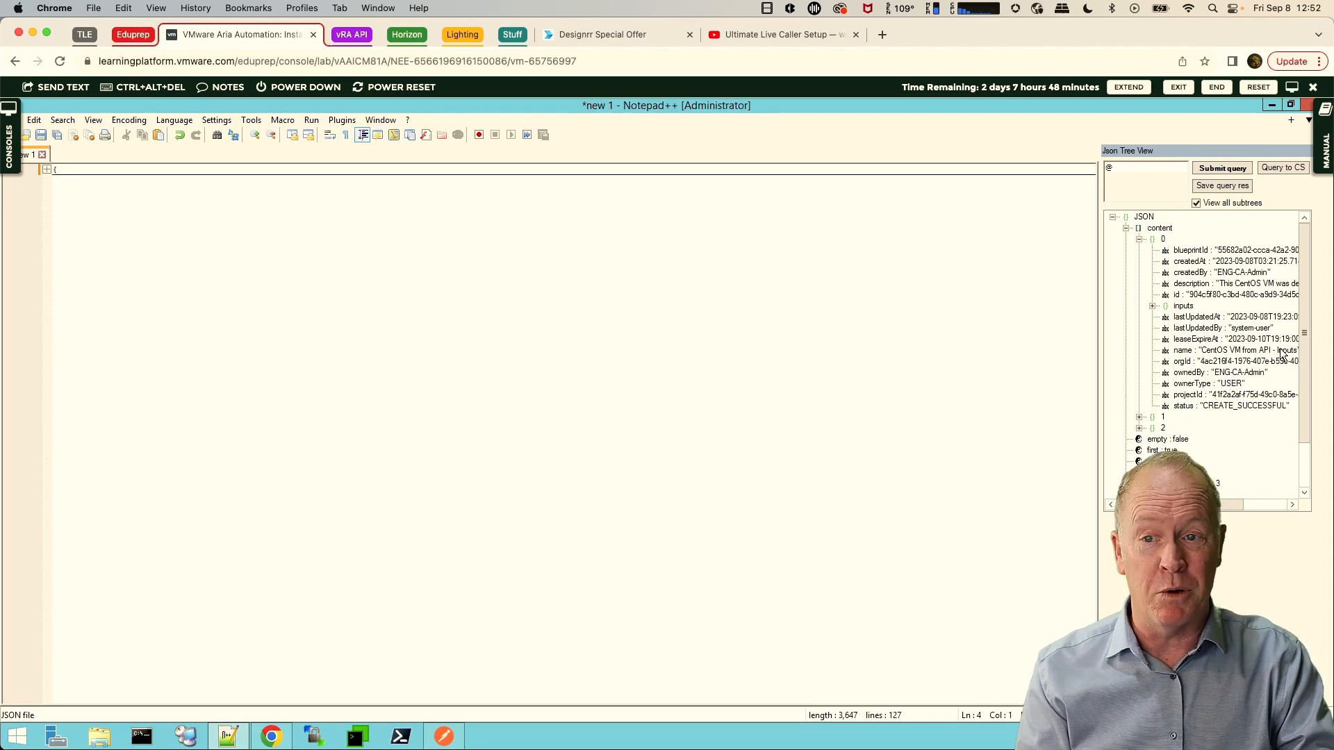
left_click(1139, 417)
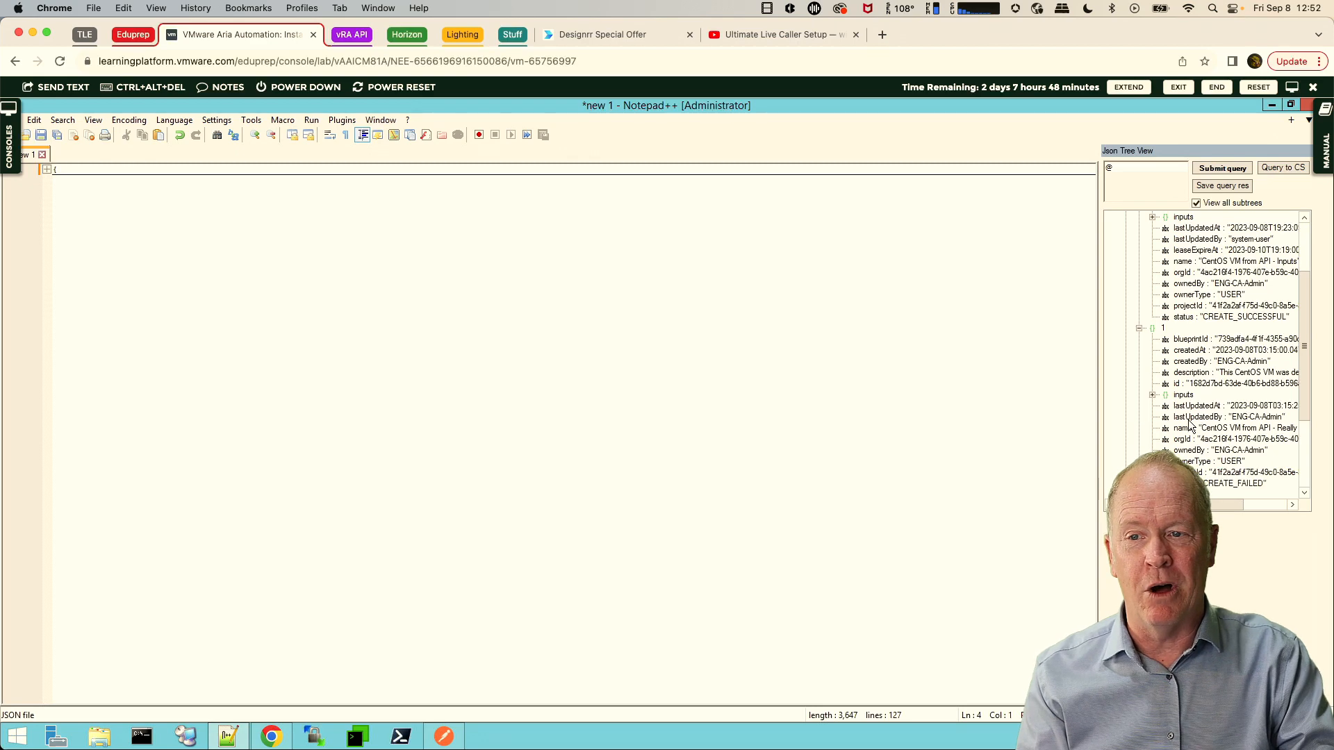
scroll(1137, 416, "down", 2)
left_click(1139, 429)
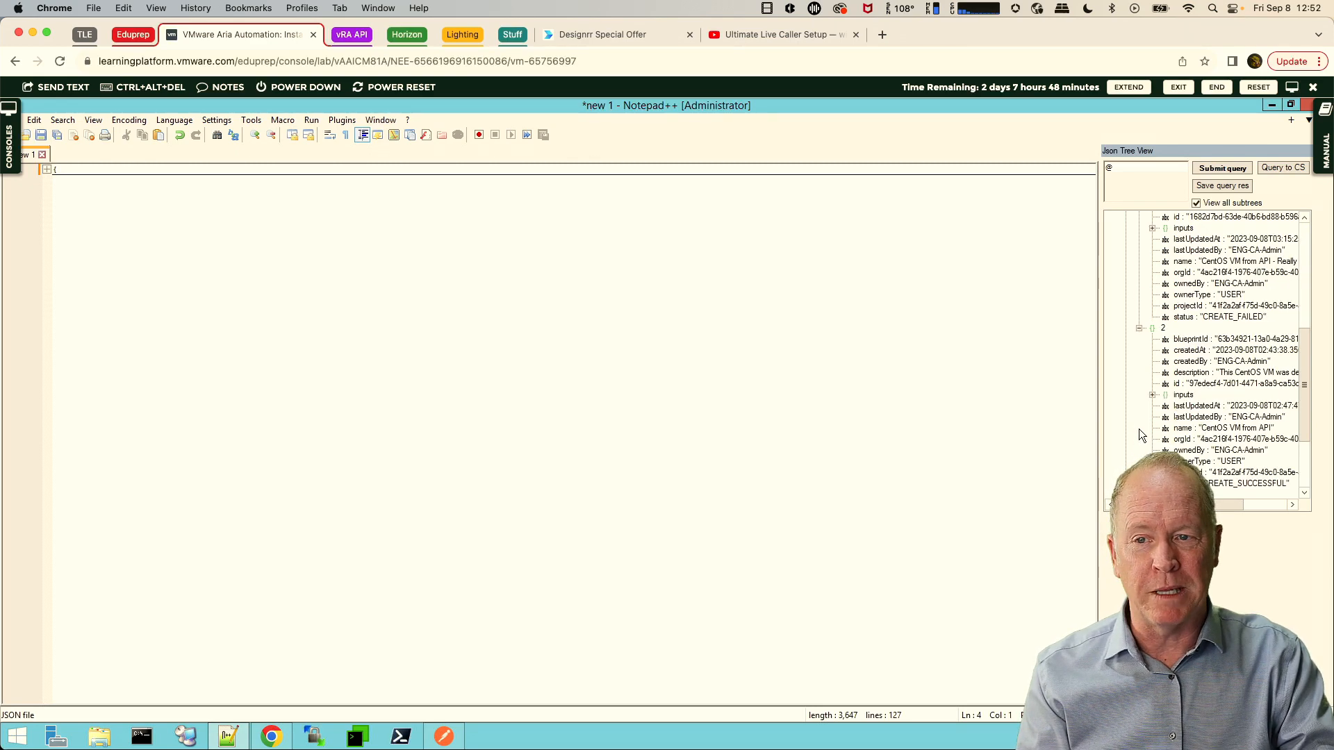
left_click(1138, 328)
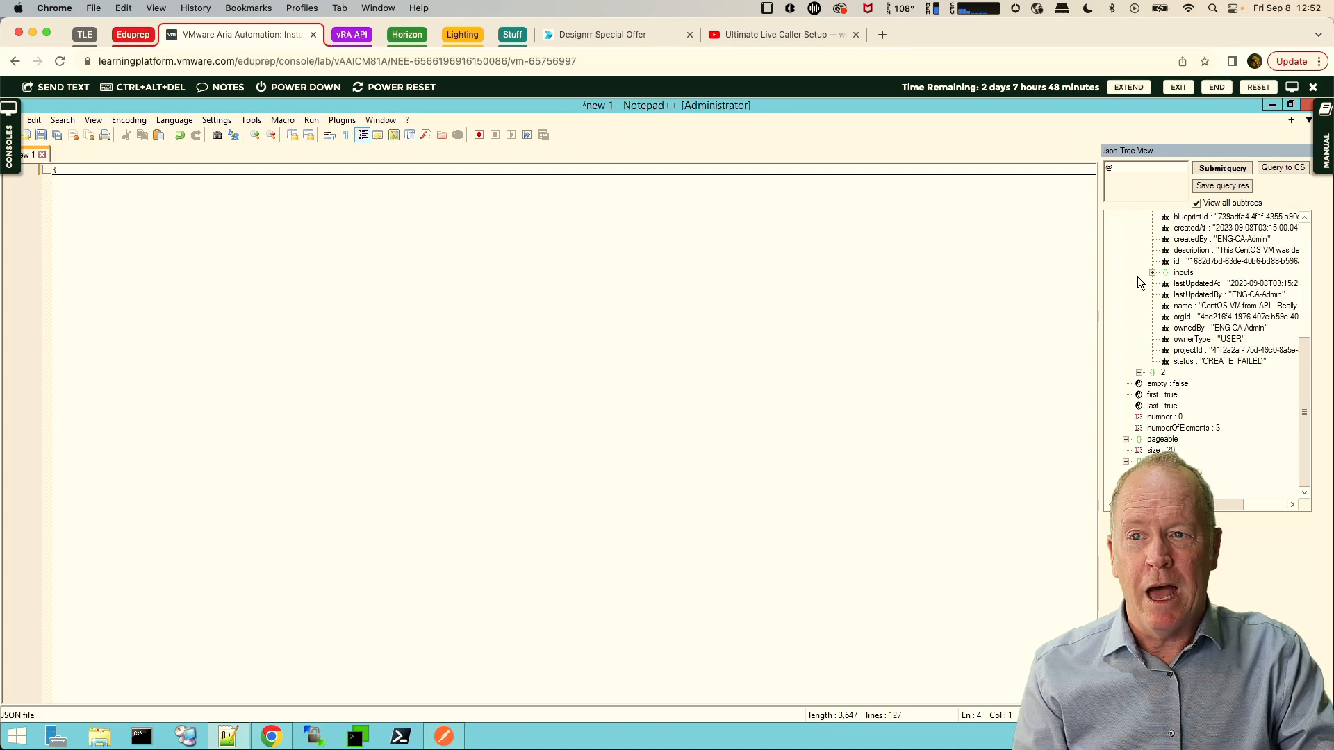
scroll(1136, 276, "up", 4)
left_click(1138, 340)
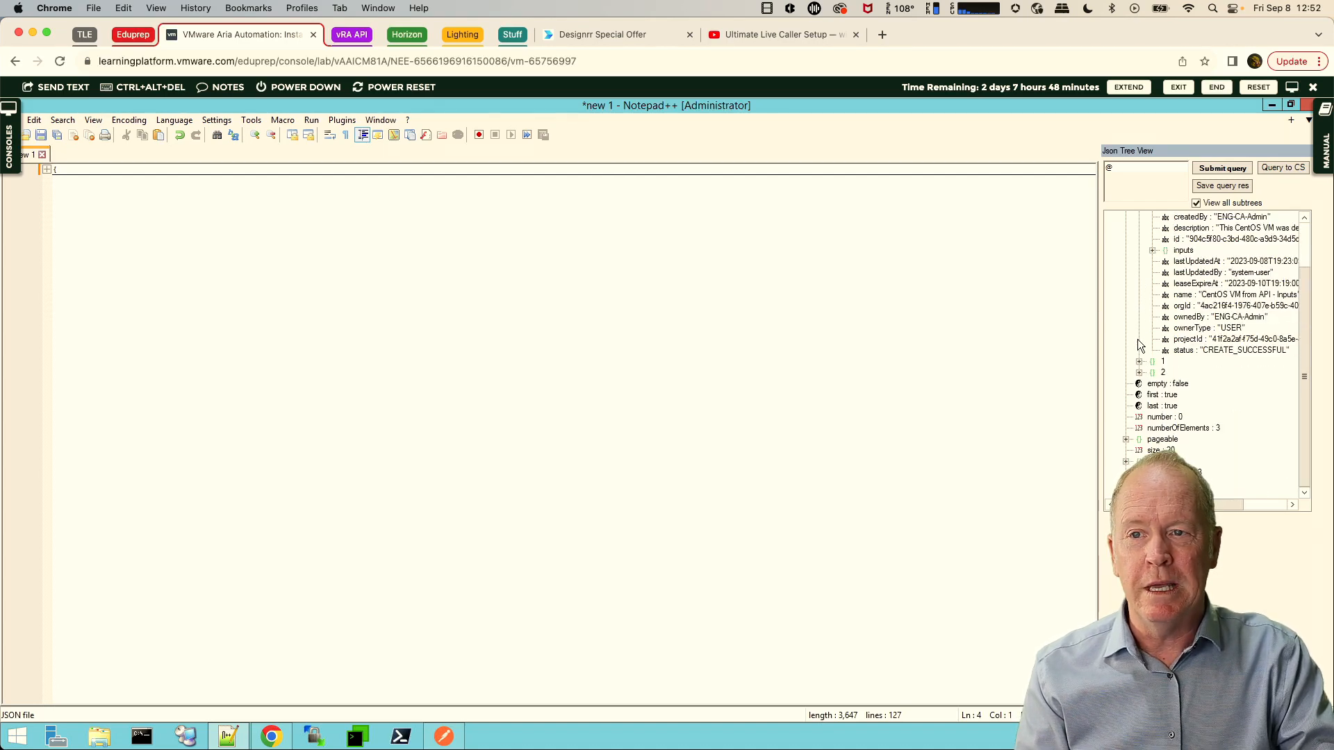
- Compare the content[0].id reference in Postman's test script with item 0 of the JSON tree in Notepad++
left_click(435, 741)
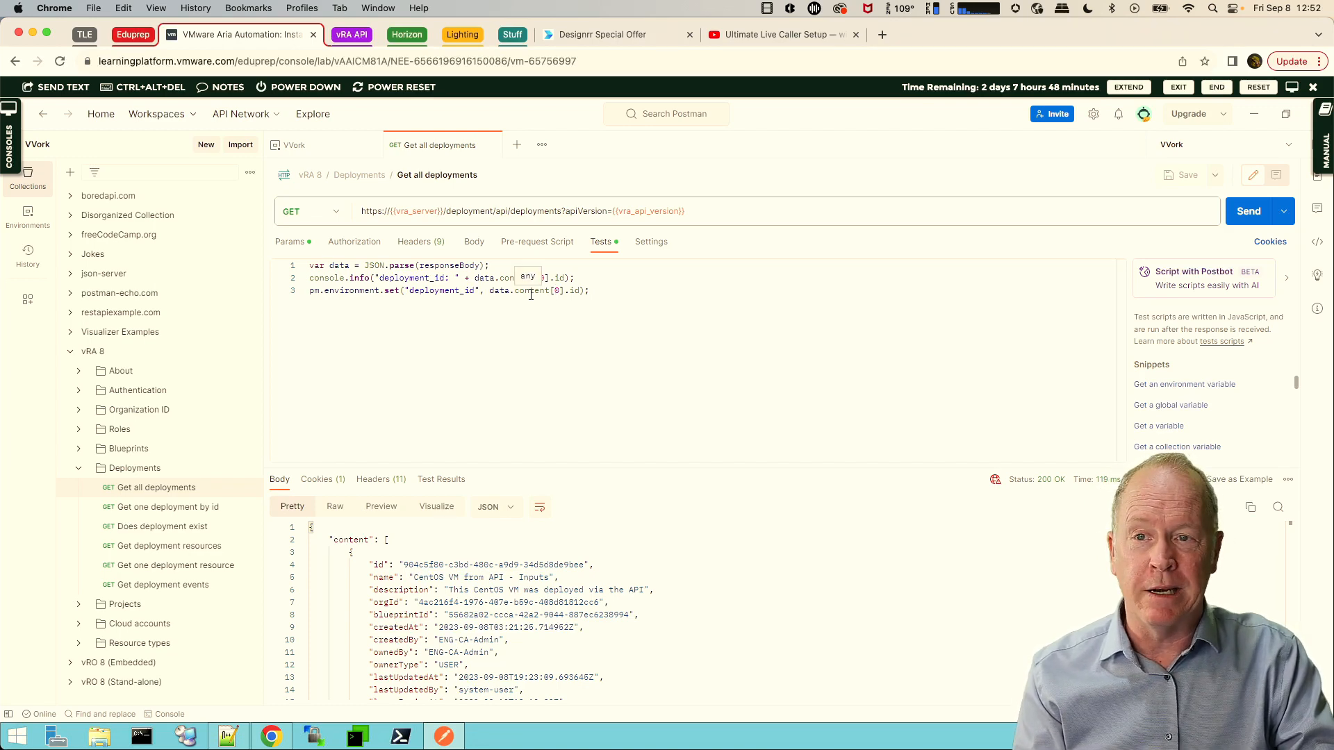
left_click(266, 735)
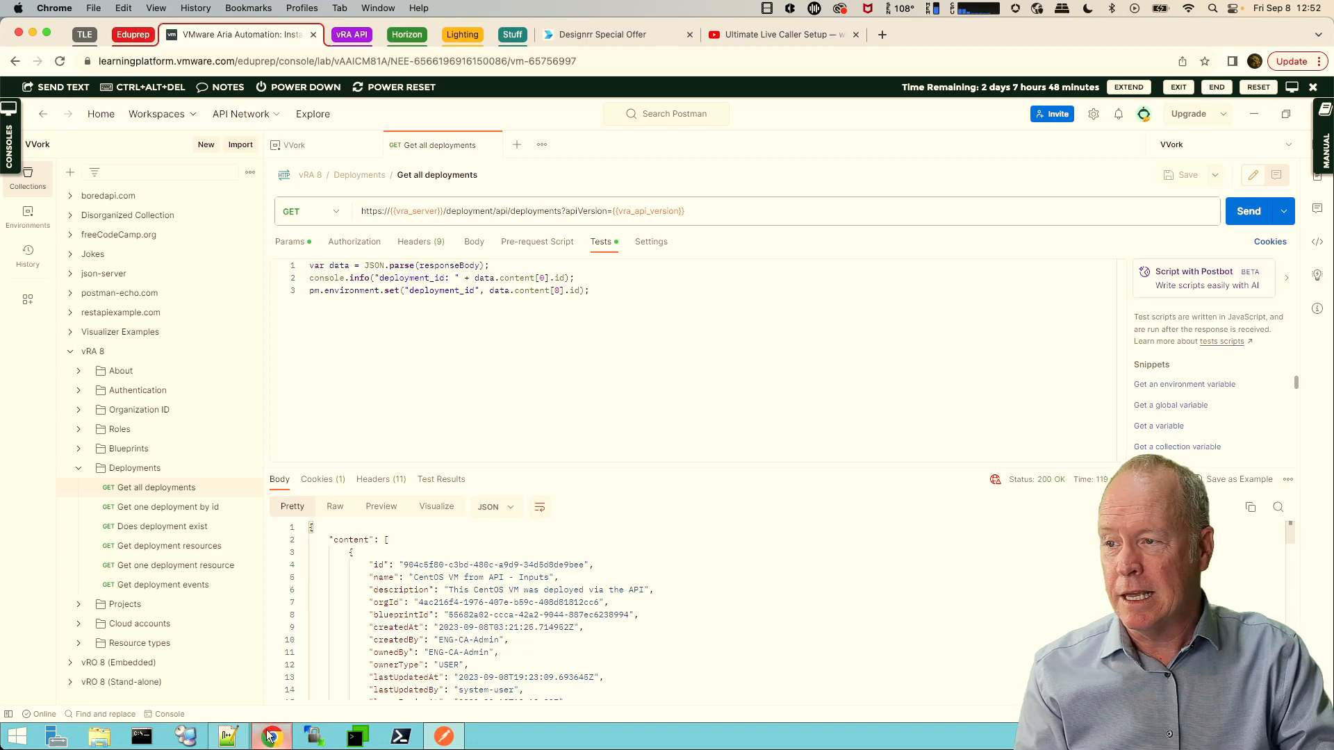
left_click(220, 740)
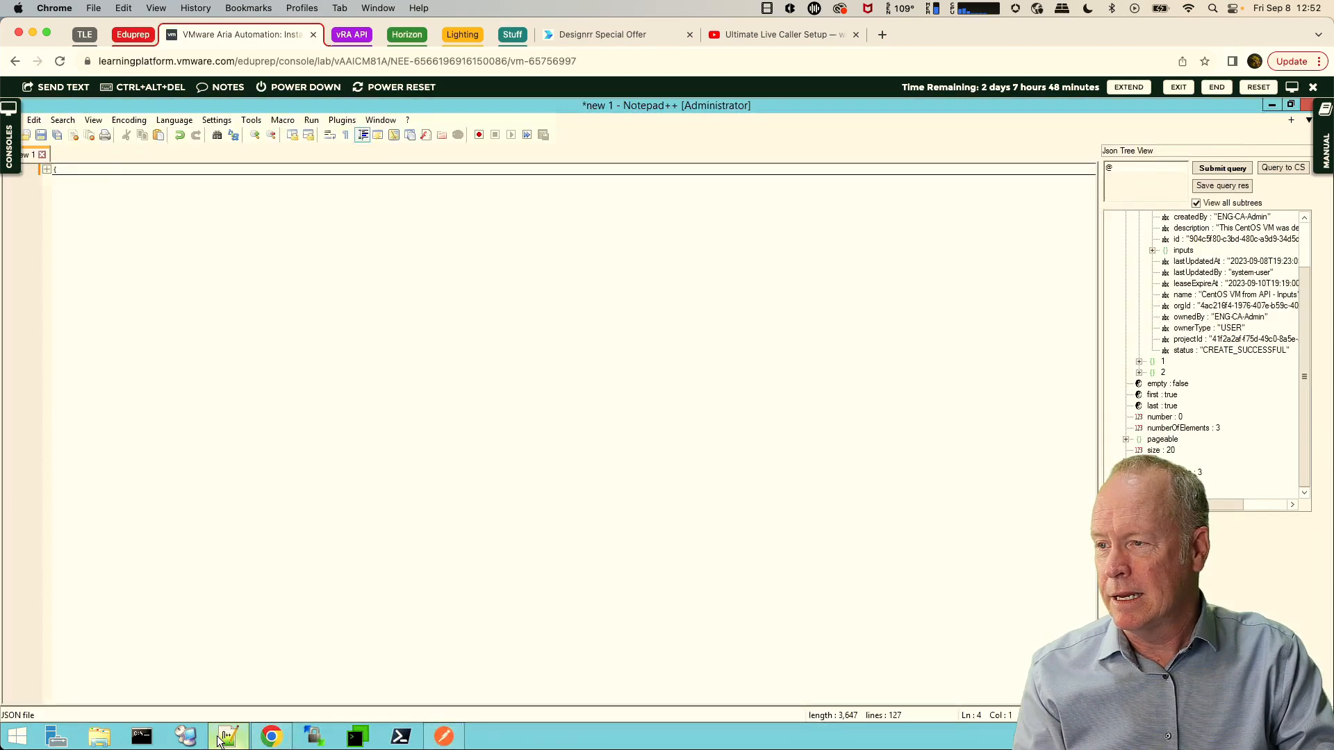
scroll(1169, 278, "up", 2)
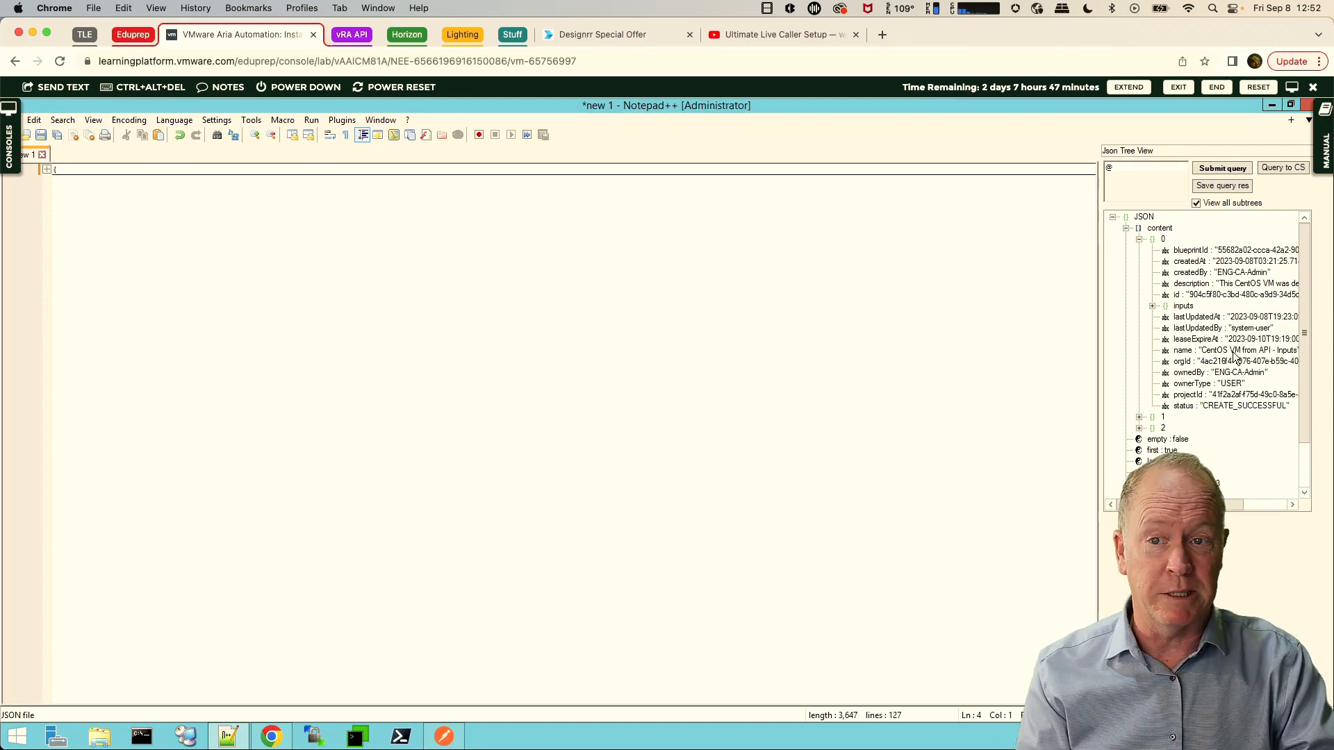
- In Postman, open the Get one deployment by id request, check its deployment_id variable against the Cloud Assembly deployment, and send it
left_click(452, 745)
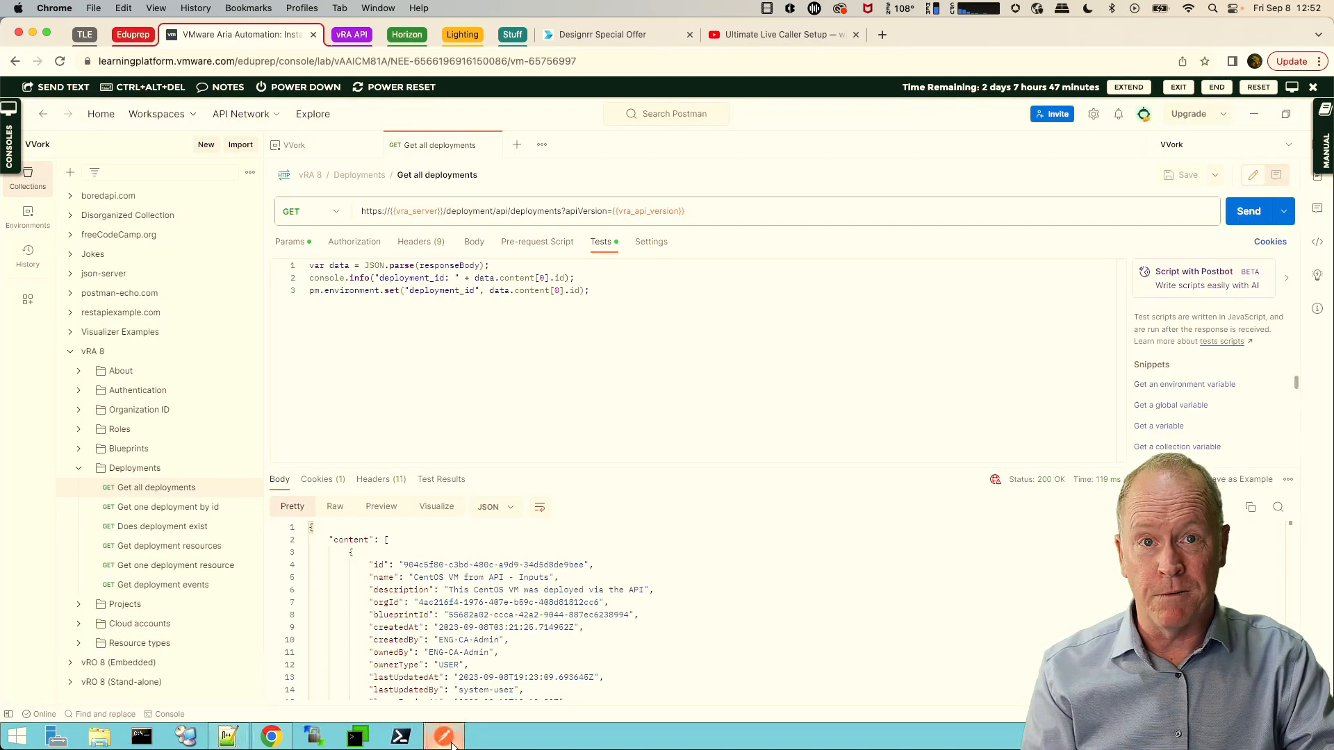
left_click(182, 508)
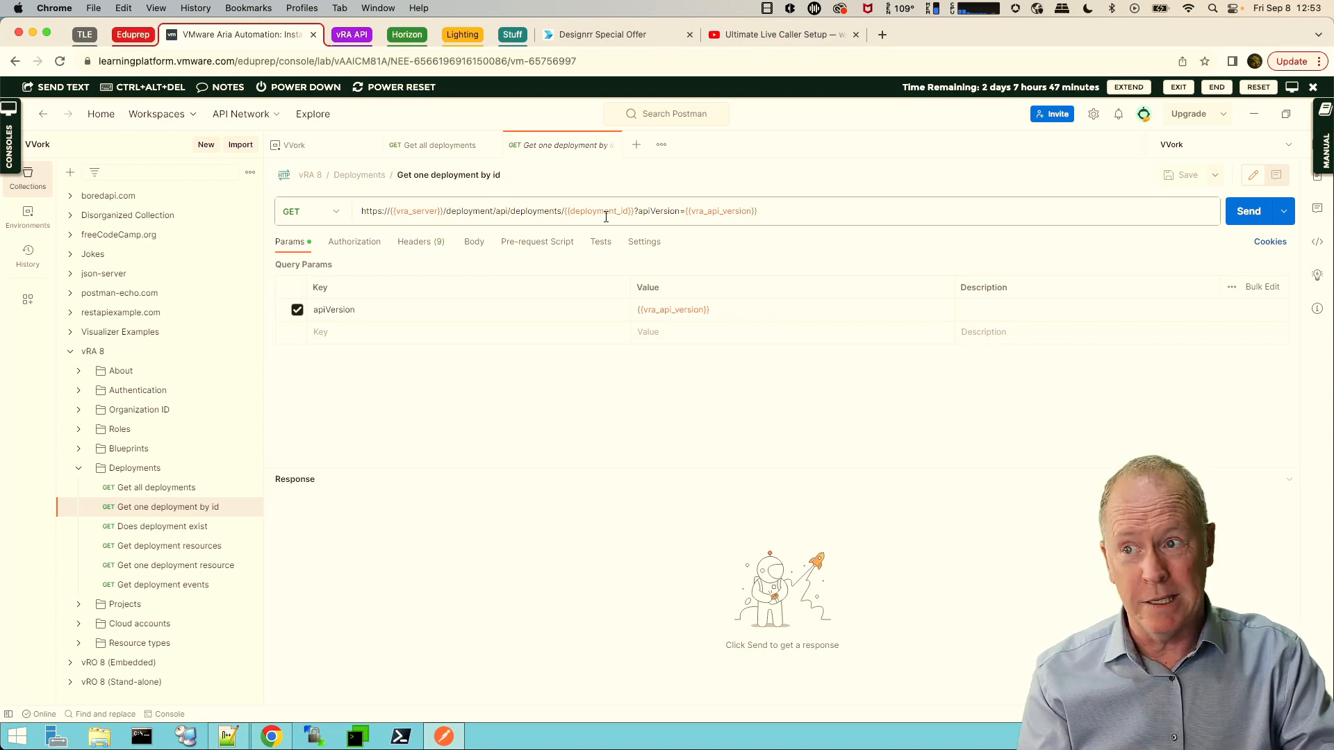
mouse_move(607, 212)
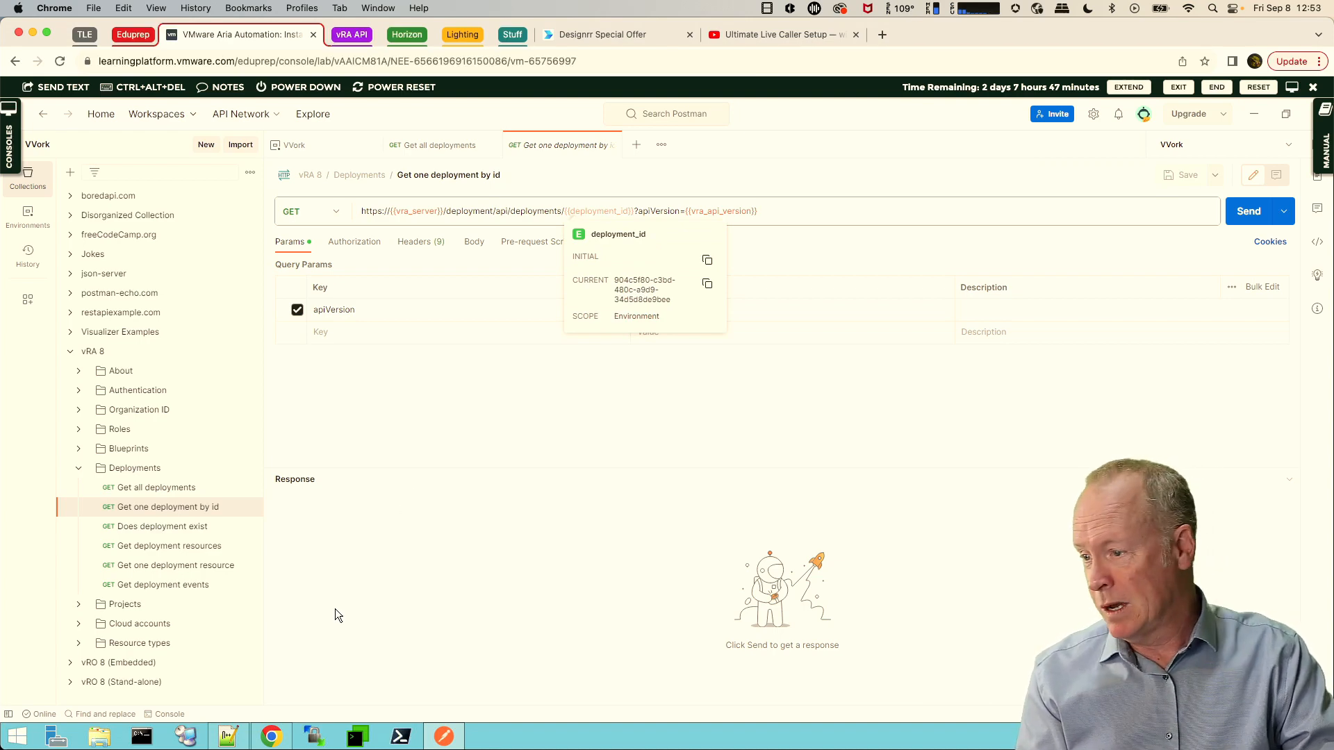
left_click(227, 737)
left_click(271, 736)
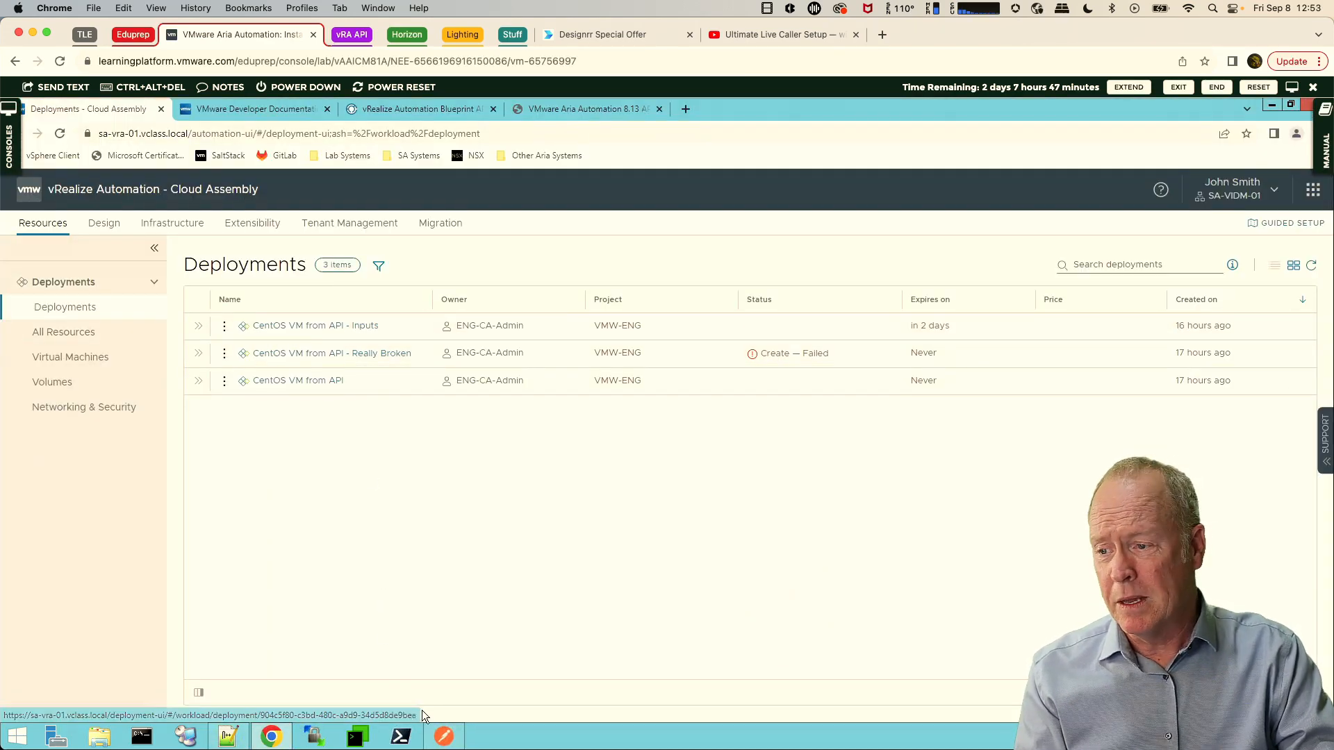
left_click(440, 735)
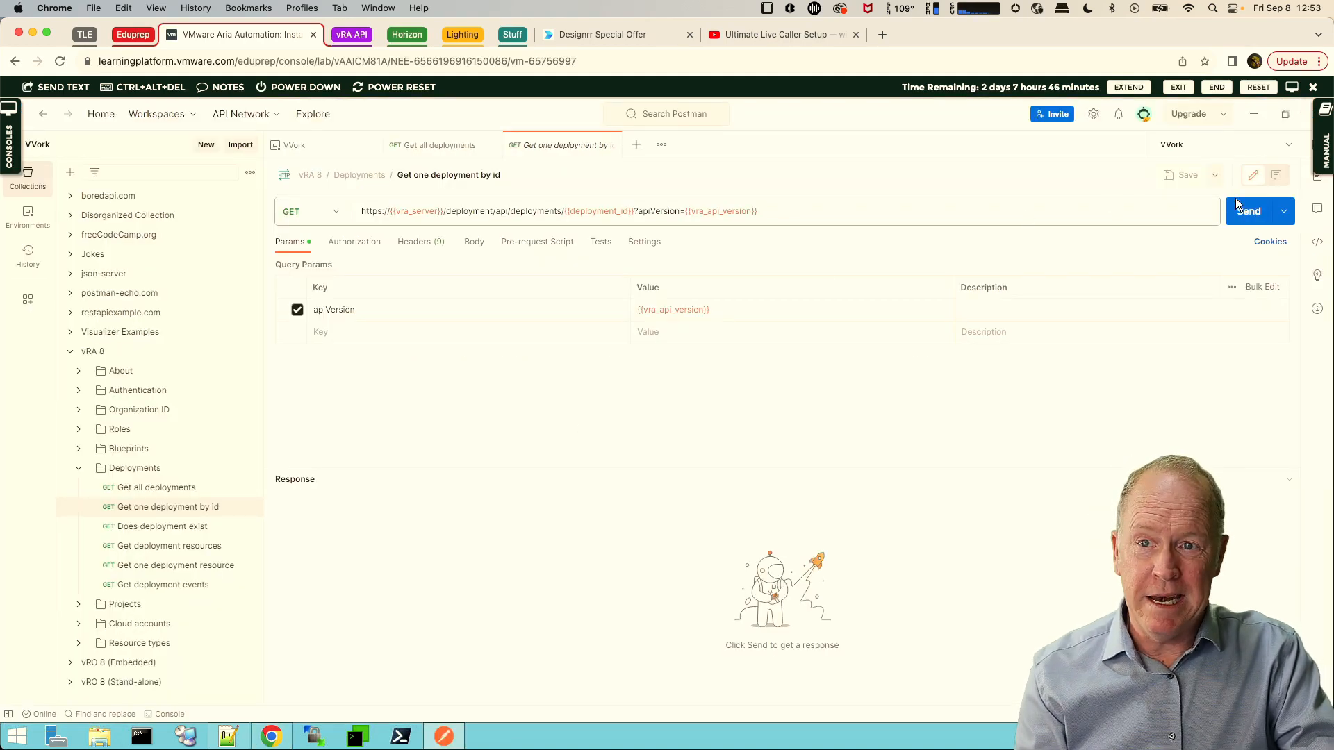
left_click(1249, 214)
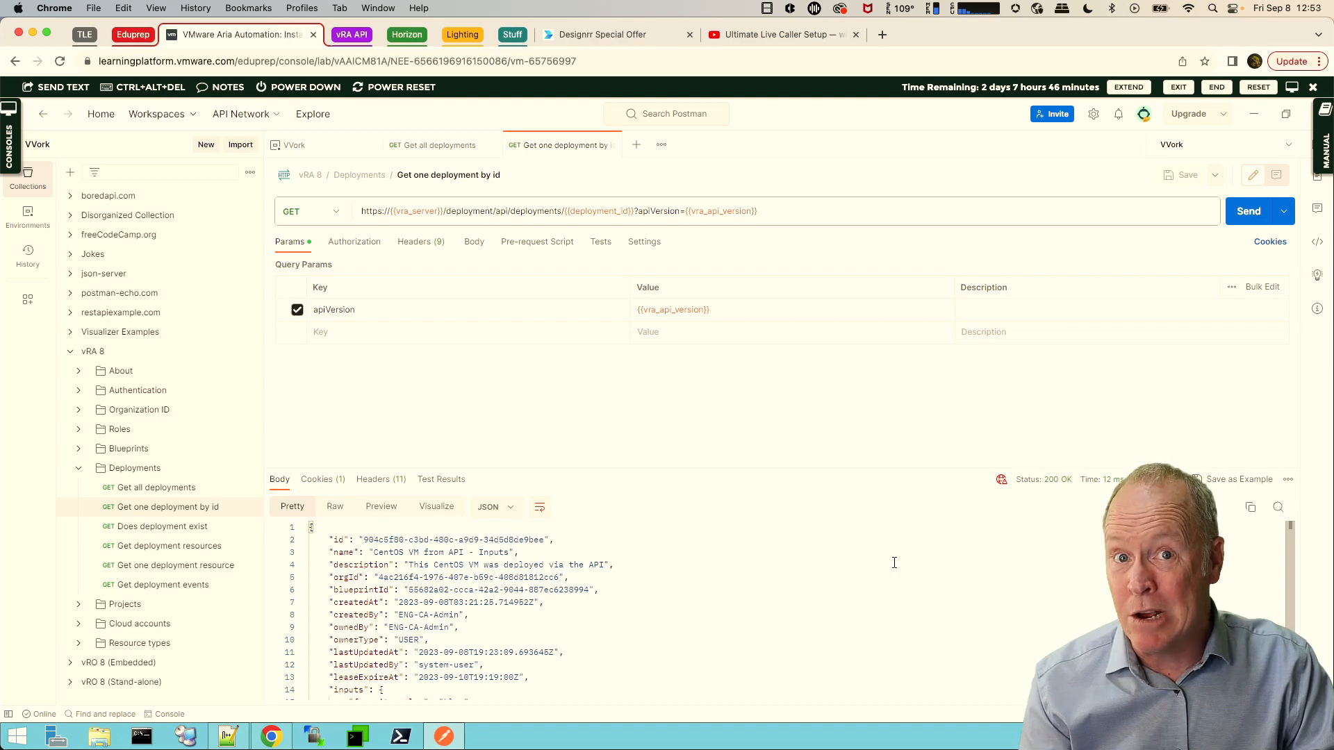
- Copy the single-deployment response body and paste it into a new Notepad++ document
left_click(1251, 511)
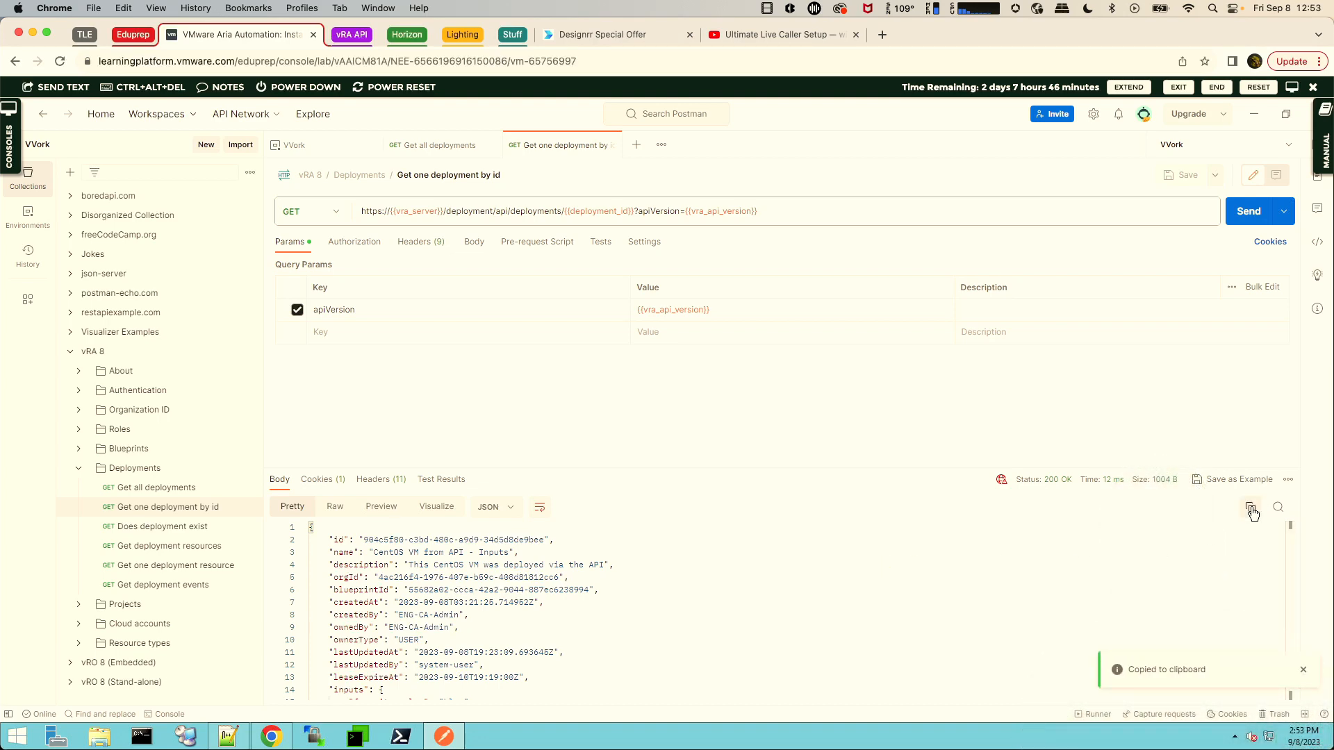
key("alt+Tab")
key("alt+Tab")
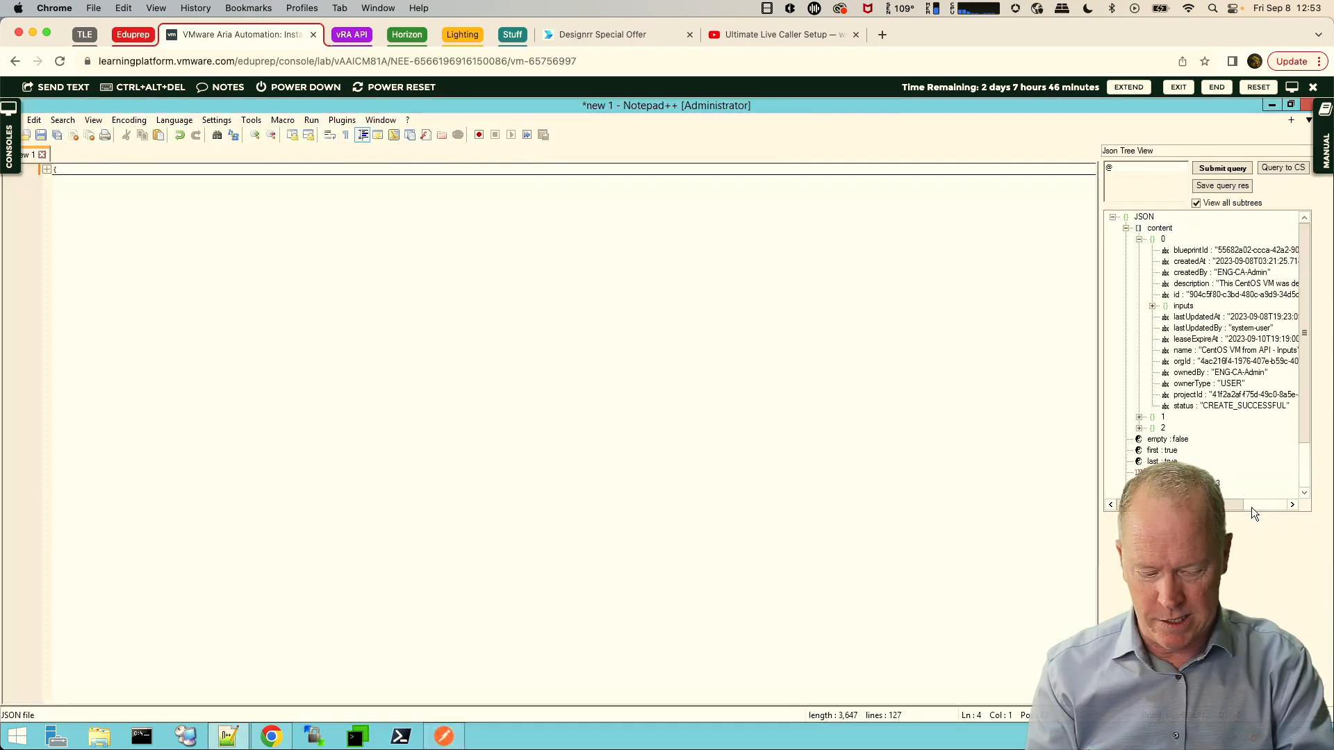
key("ctrl+n")
key("ctrl+v")
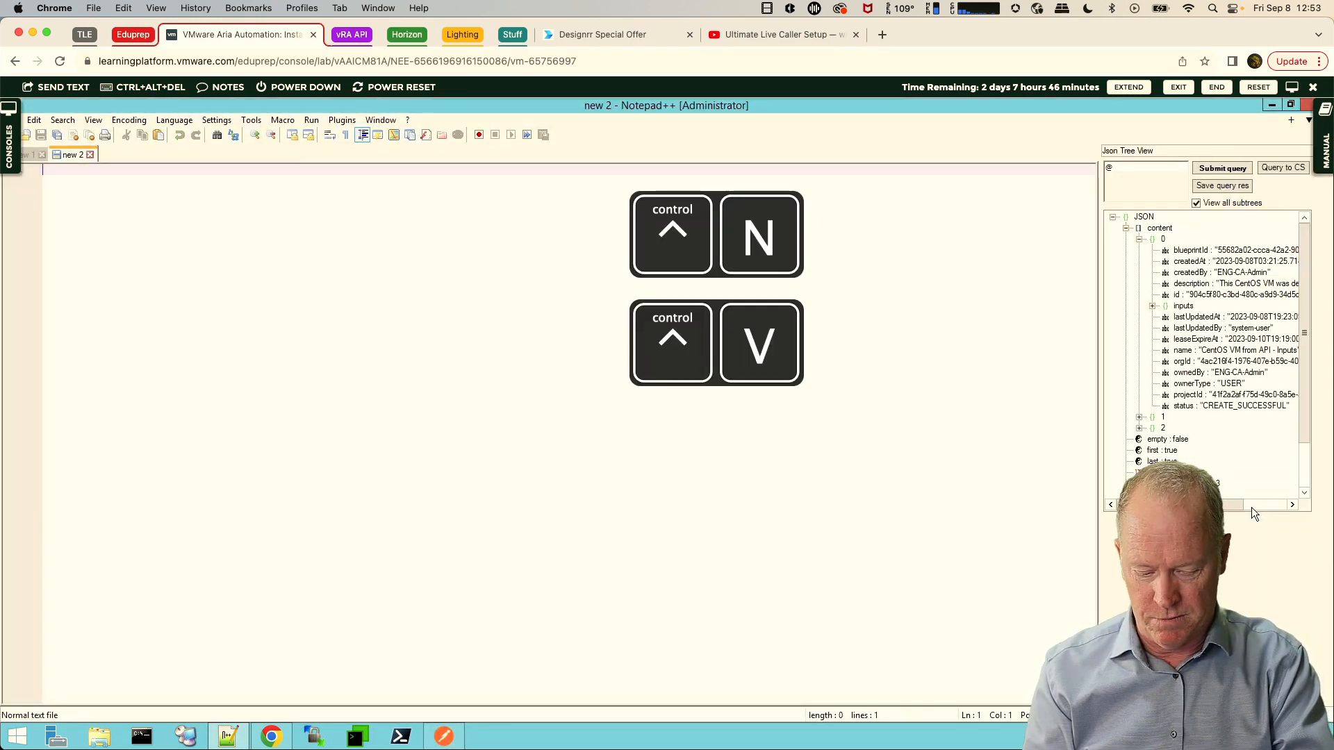
- Pretty-print the pasted JSON, show it in the tree view, fold all code, and expand the tree's root node
key("ctrl+alt+shift+p")
key("ctrl+alt+shift+j")
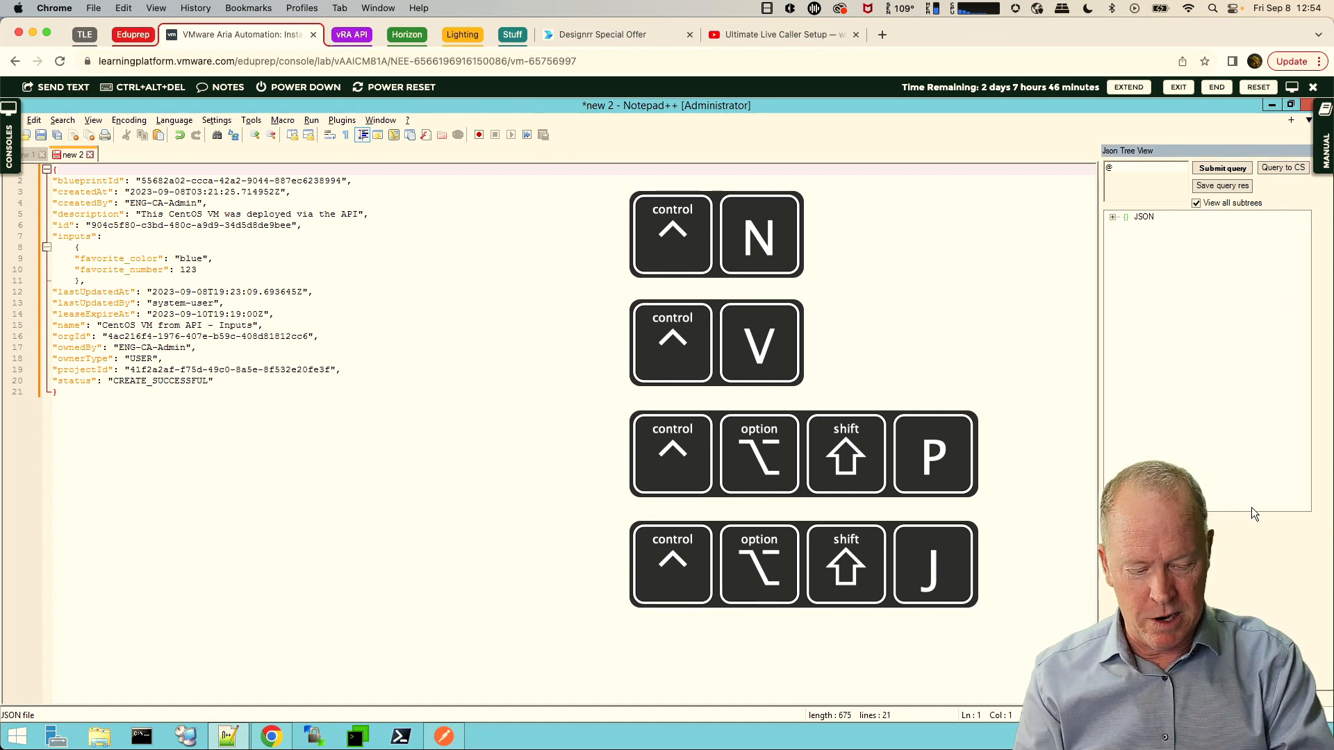
key("alt+0")
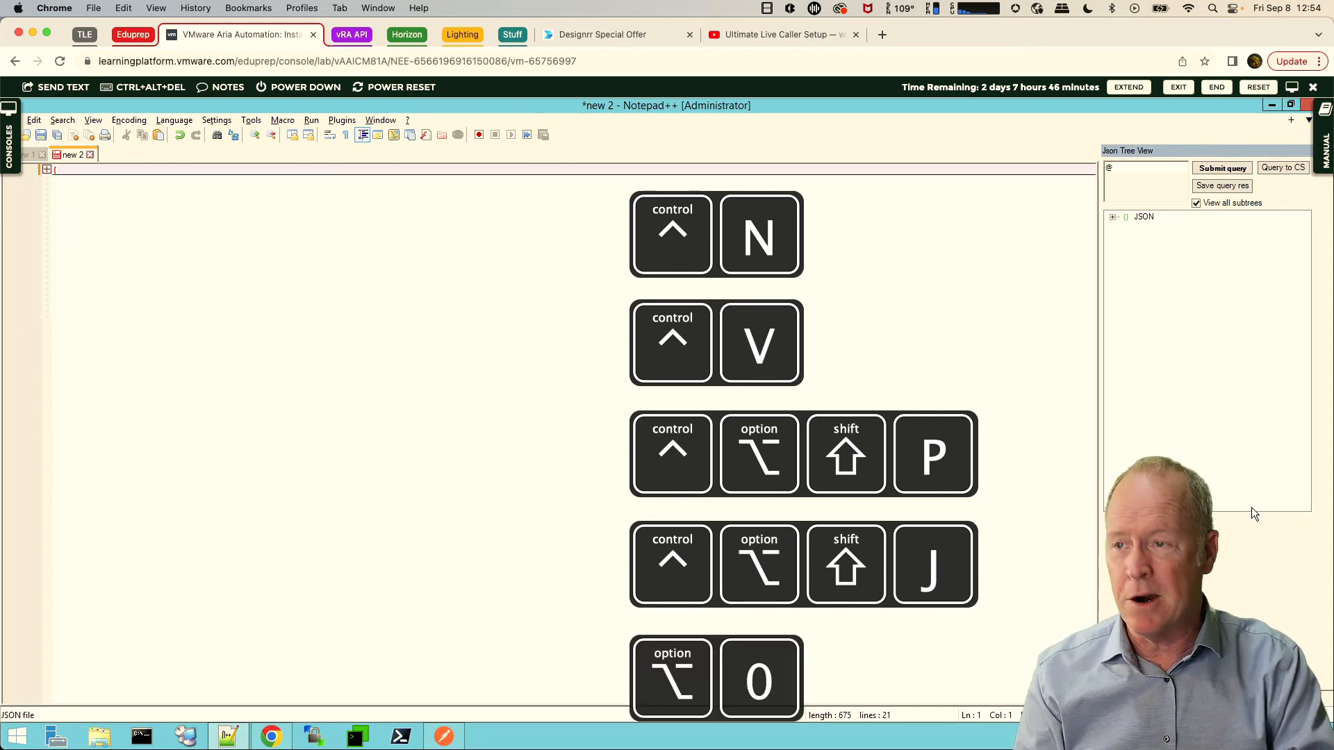
left_click(1112, 217)
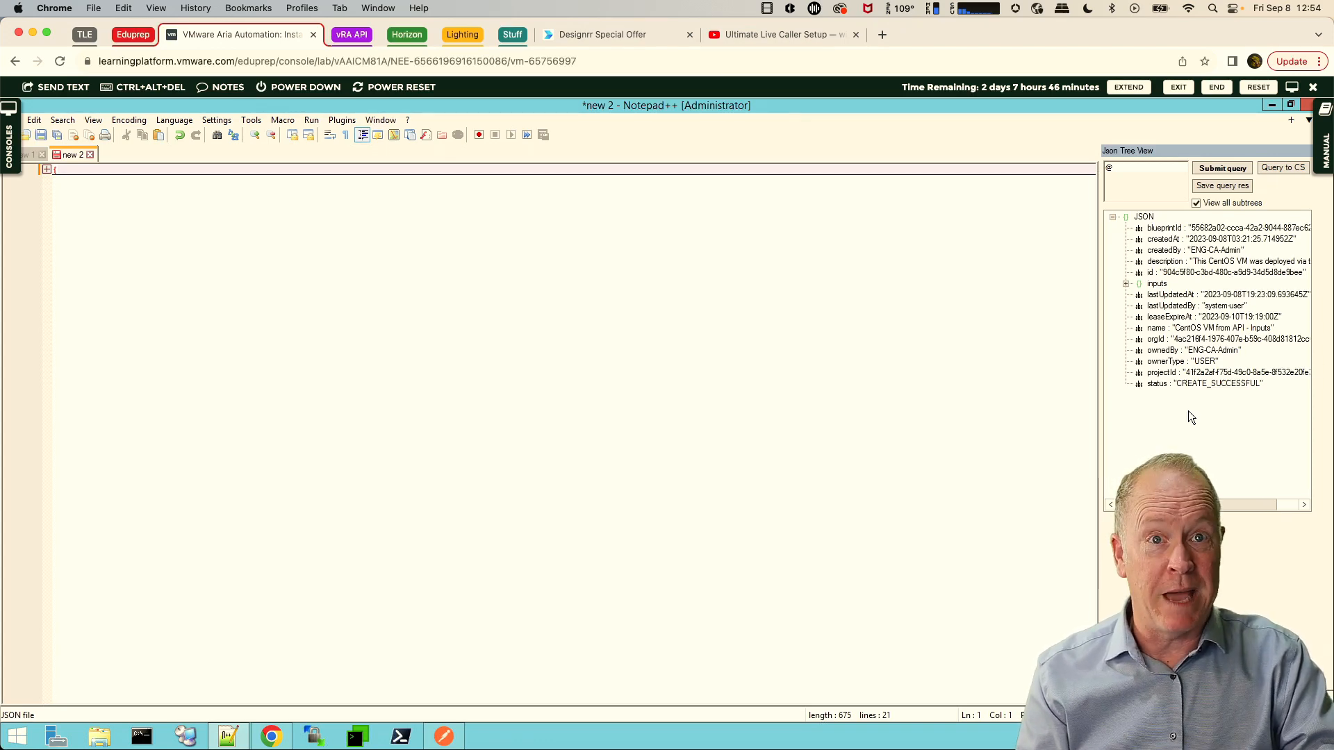
- Expand the inputs node in the JSON tree to examine the deployment's input values
left_click(1125, 283)
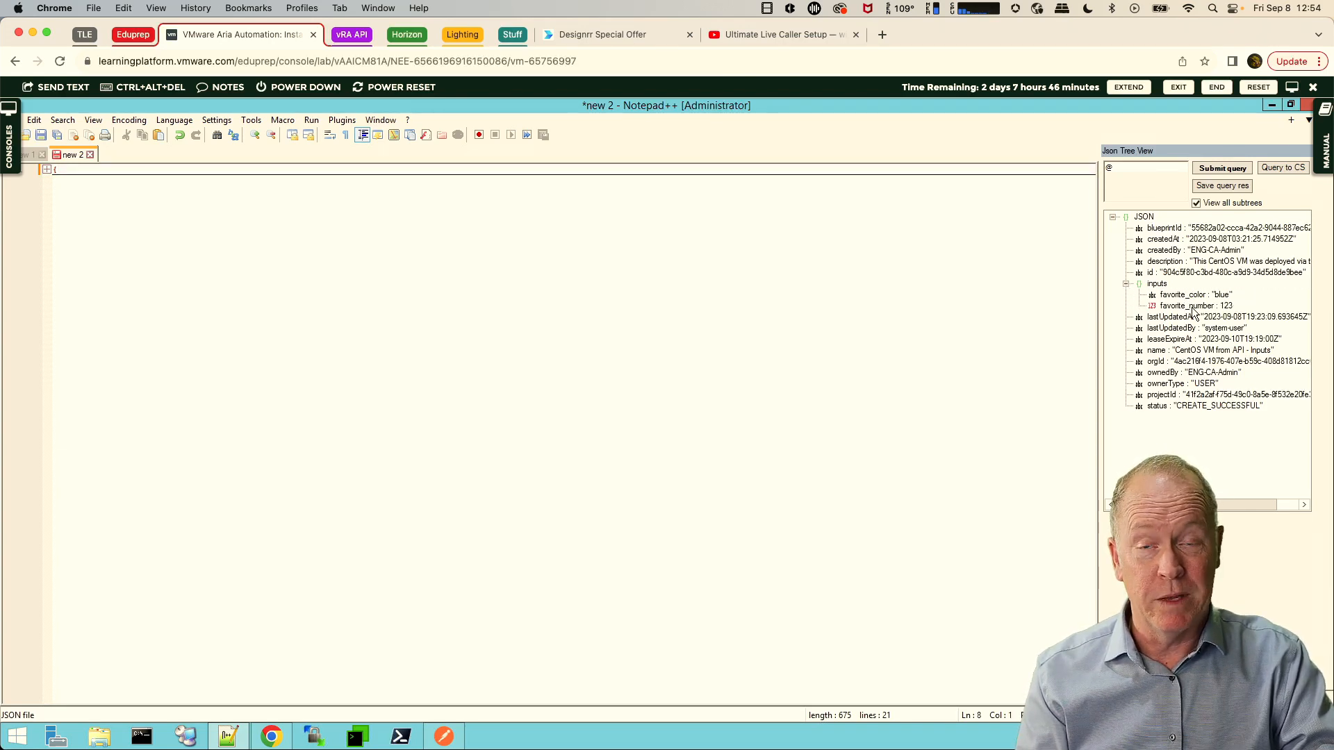
- In Postman, open the Does deployment exist request and send it for the name Ubuntu Deployment
left_click(452, 742)
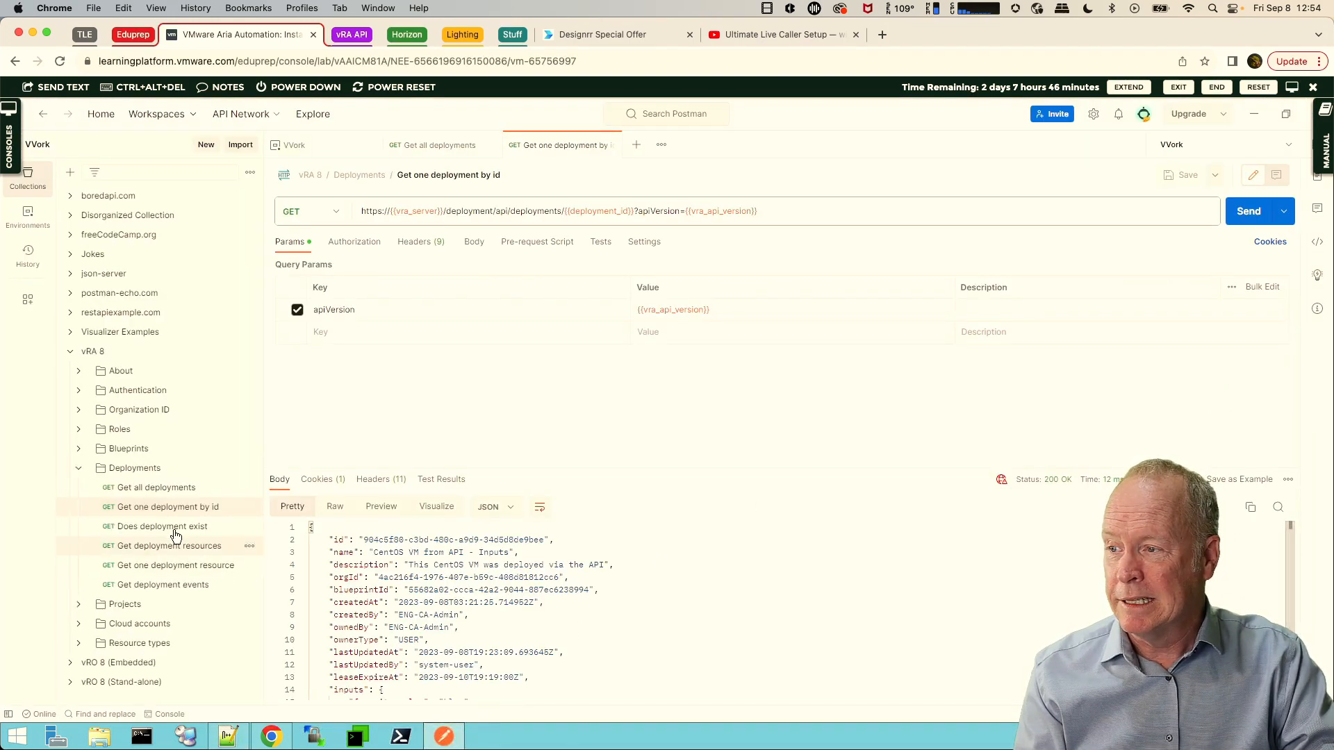
left_click(173, 529)
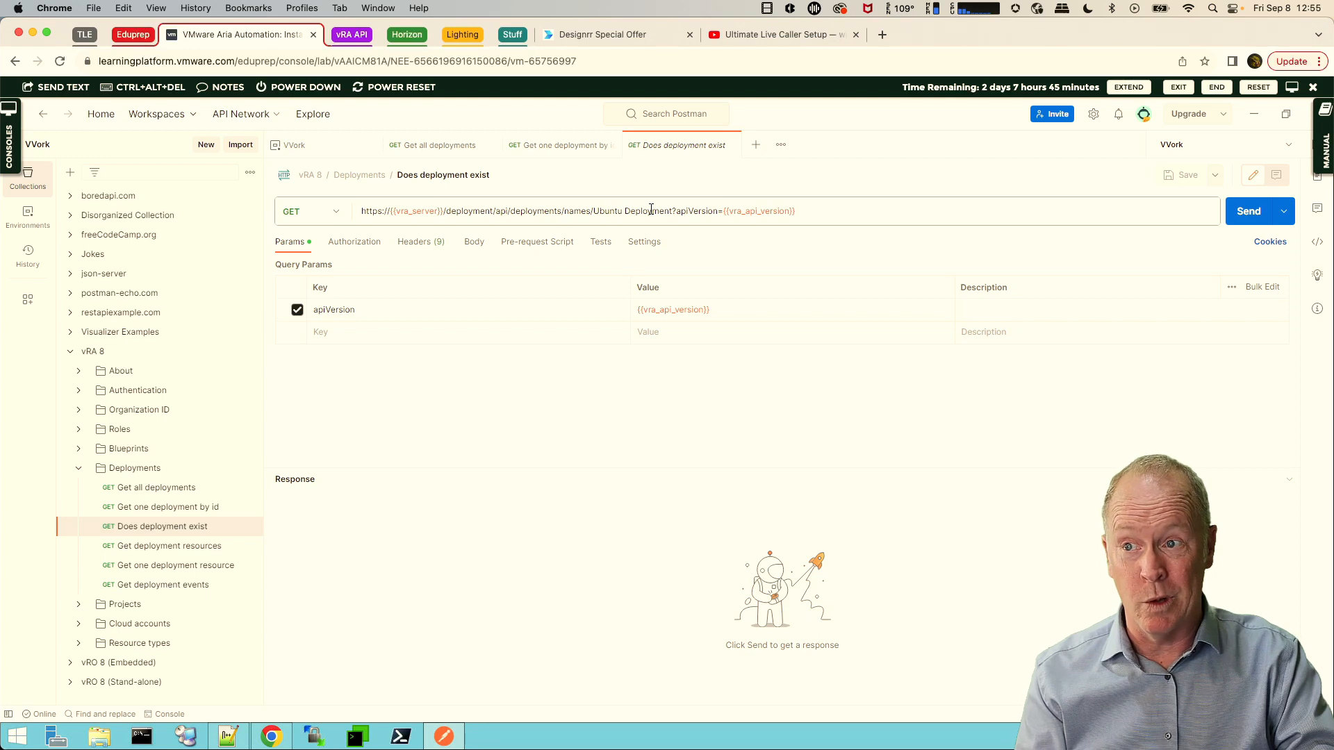
left_click(1254, 218)
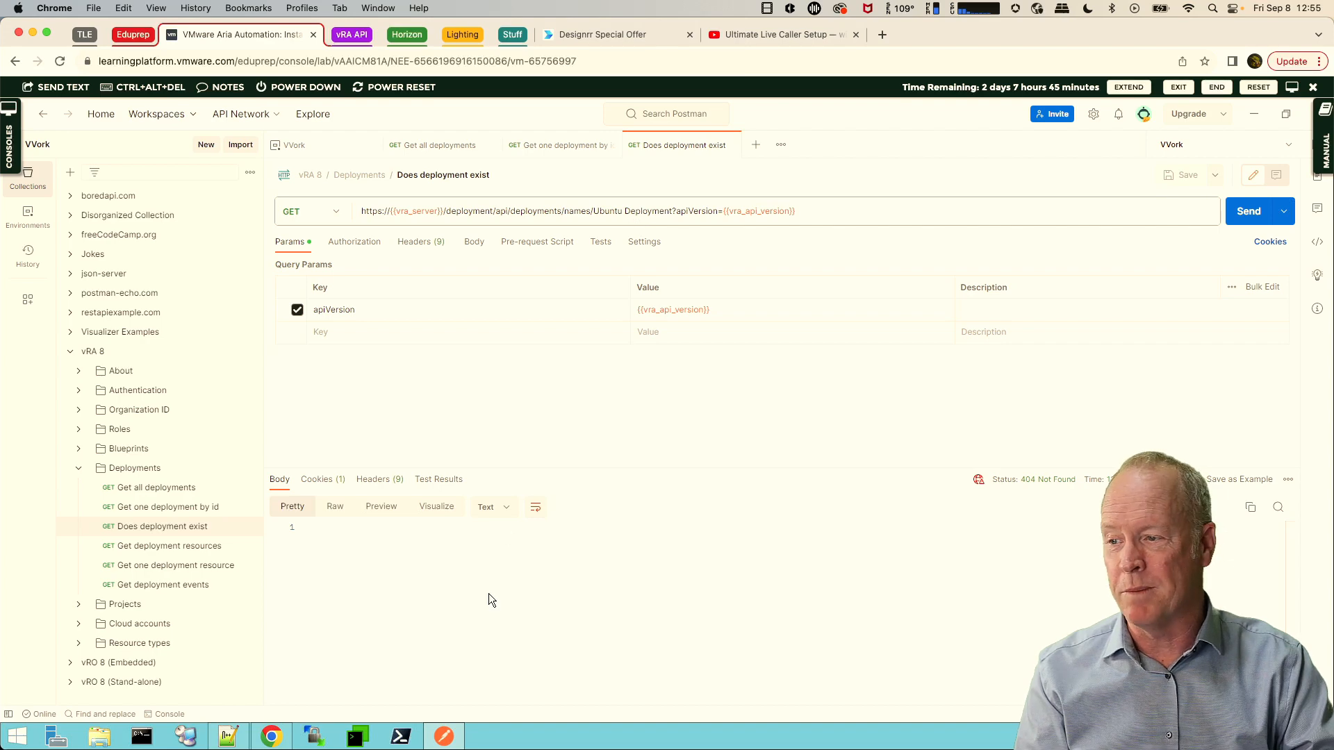
- Check the deployment names in Cloud Assembly, and remove Ubuntu Deployment from the request URL in Postman
left_click(269, 736)
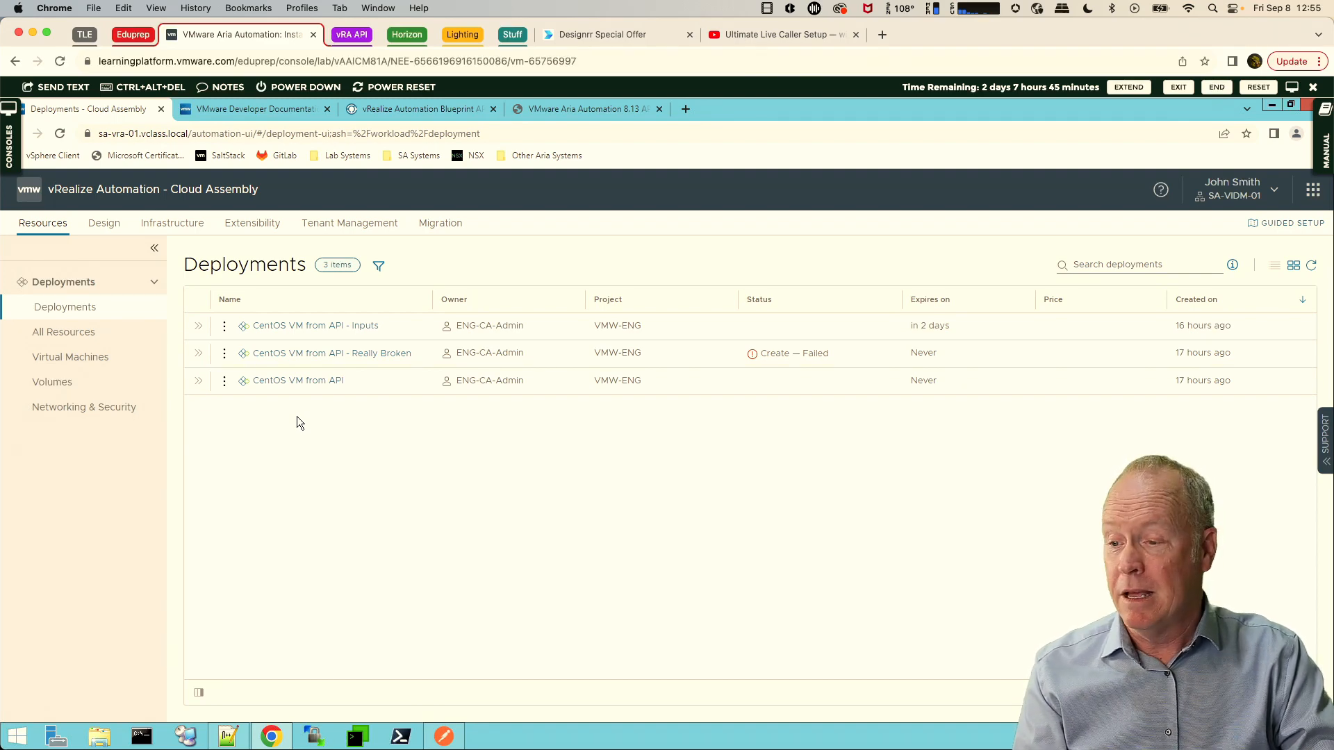
left_click(445, 738)
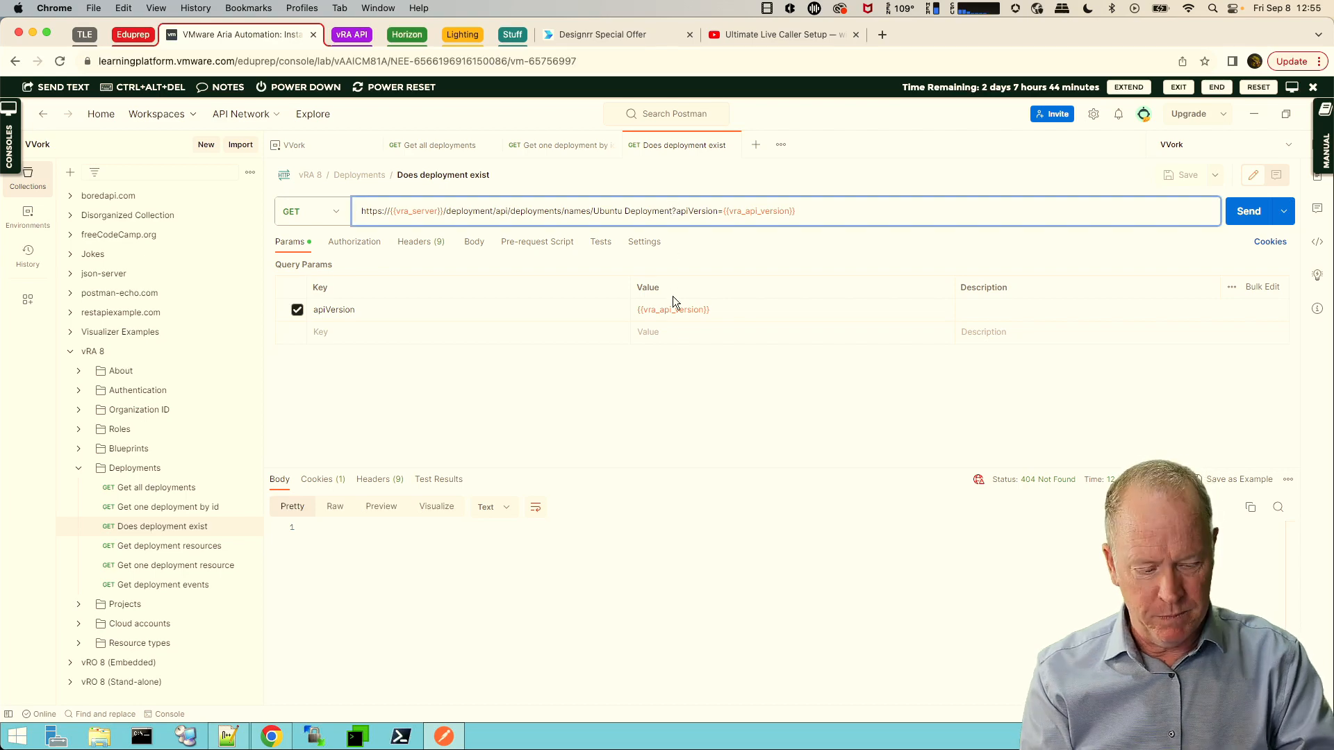
key("BackSpace")
key("BackSpace")
key("BackSpace")
key("BackSpace")
key("BackSpace")
key("BackSpace")
key("BackSpace")
key("BackSpace")
key("BackSpace")
key("BackSpace")
key("BackSpace")
key("BackSpace")
key("BackSpace")
key("BackSpace")
key("BackSpace")
key("BackSpace")
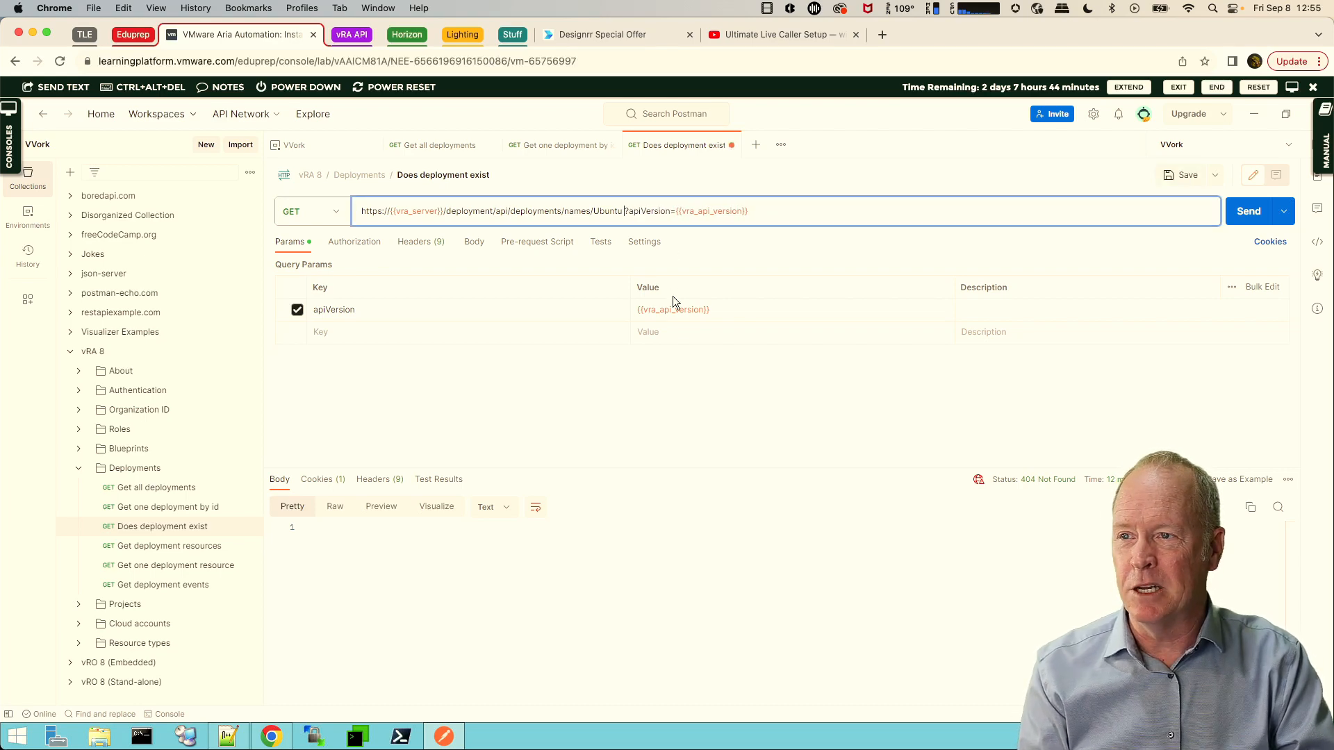
key("BackSpace")
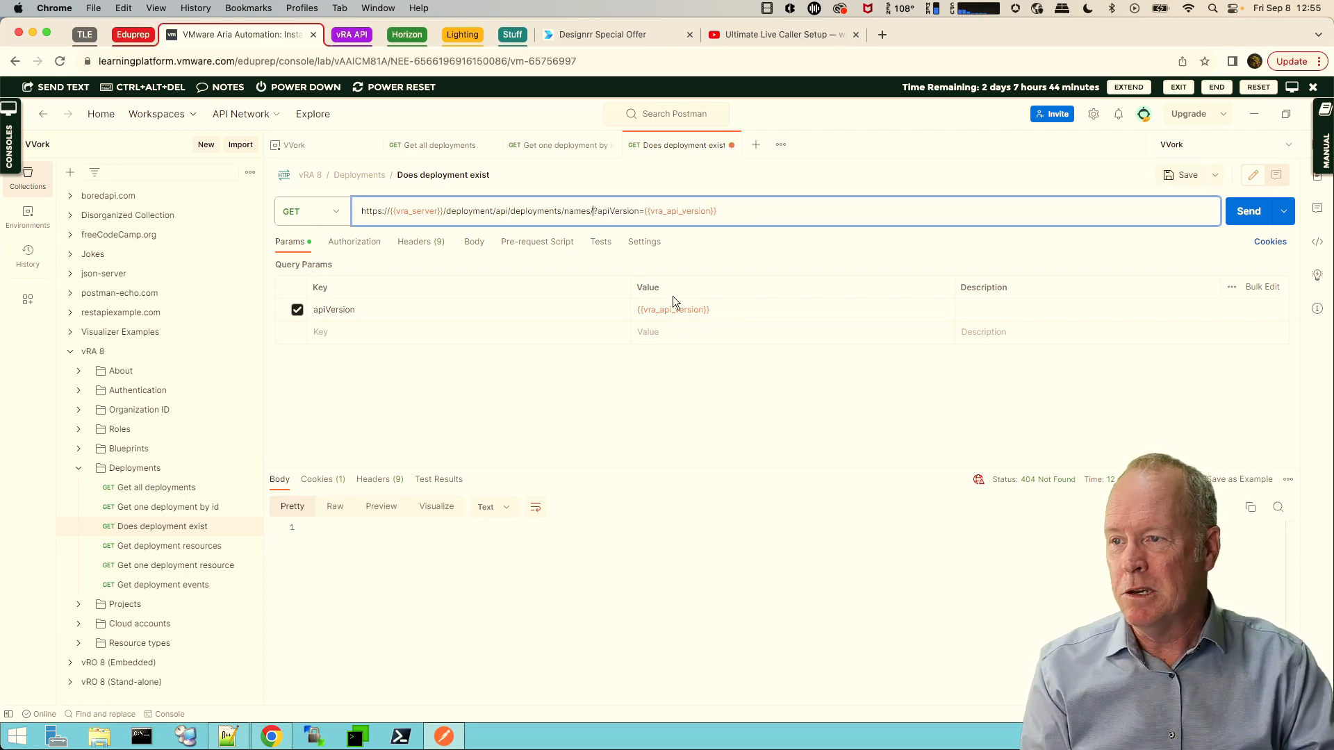
- In Cloud Assembly, open the CentOS VM from API deployment and copy its name from the heading
left_click(273, 734)
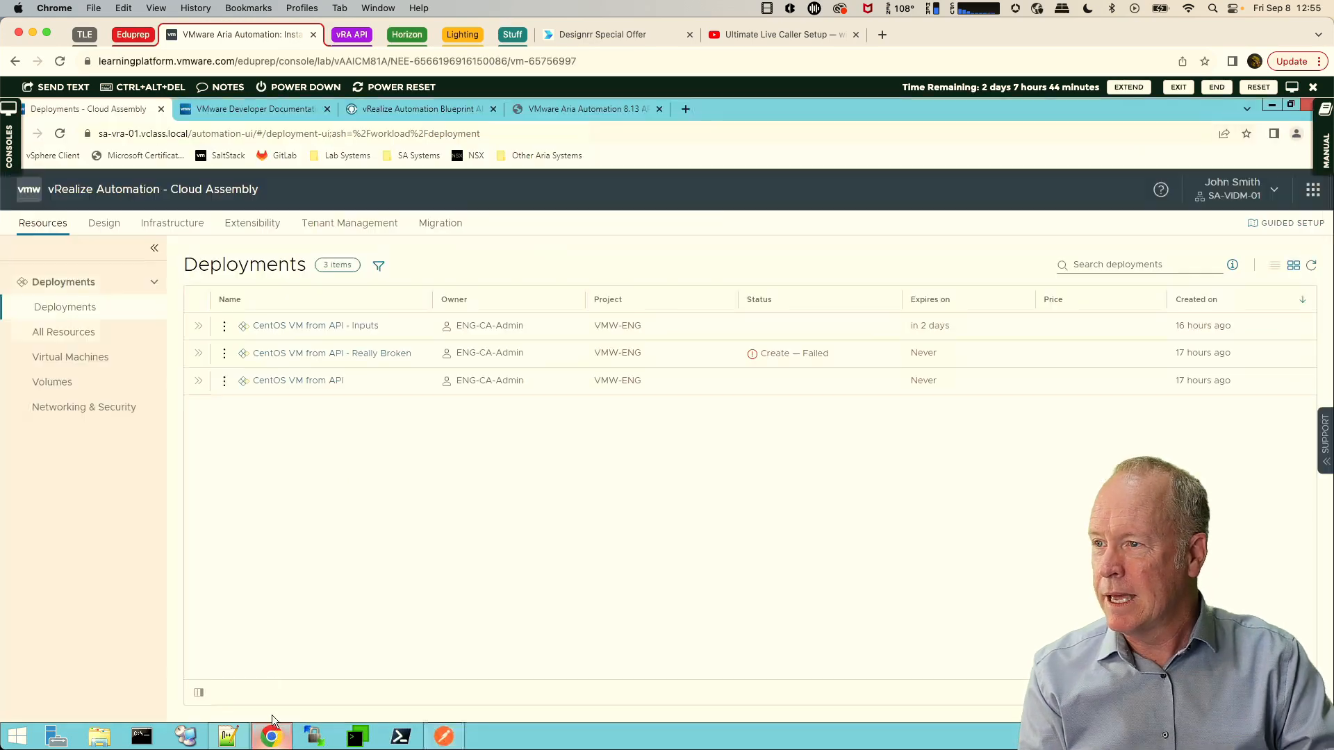
left_click(310, 382)
double_click(371, 260)
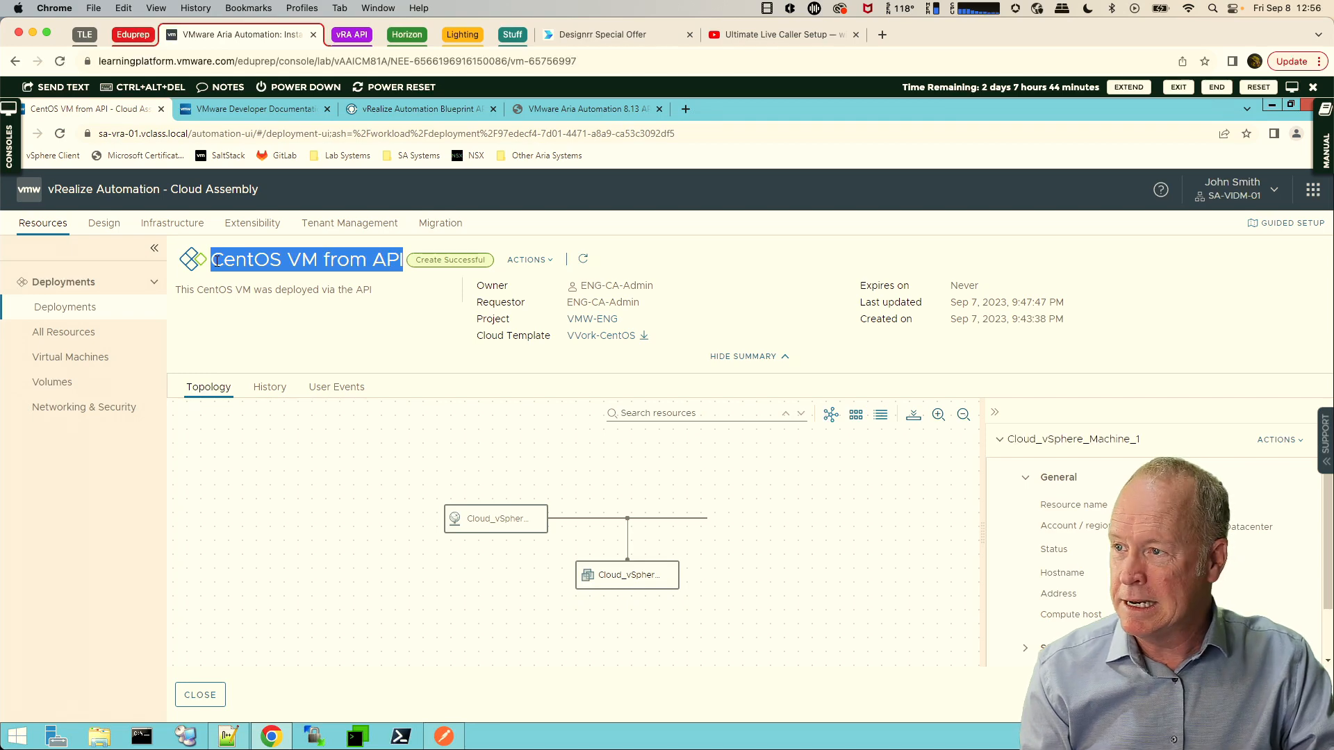
left_click(316, 461)
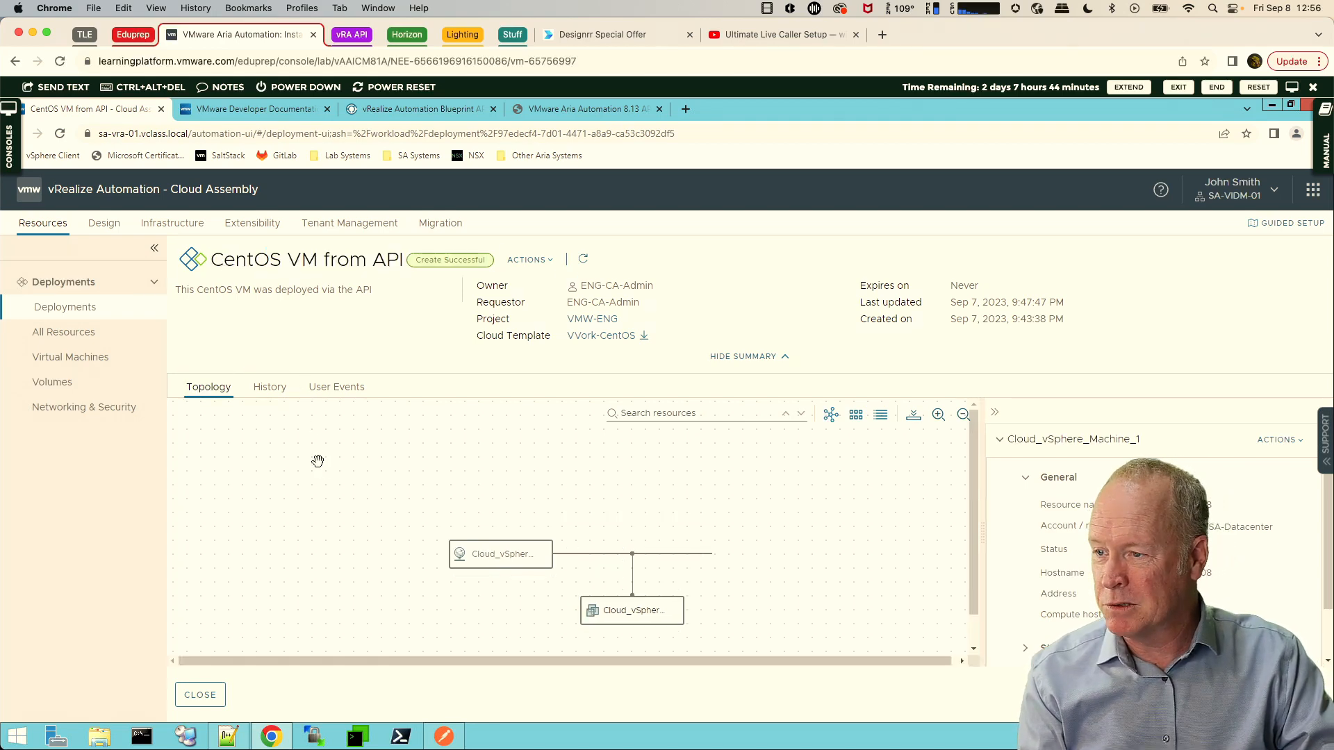
- In Postman, insert CentOS VM from API after names/ in the request URL and send the request
left_click(443, 736)
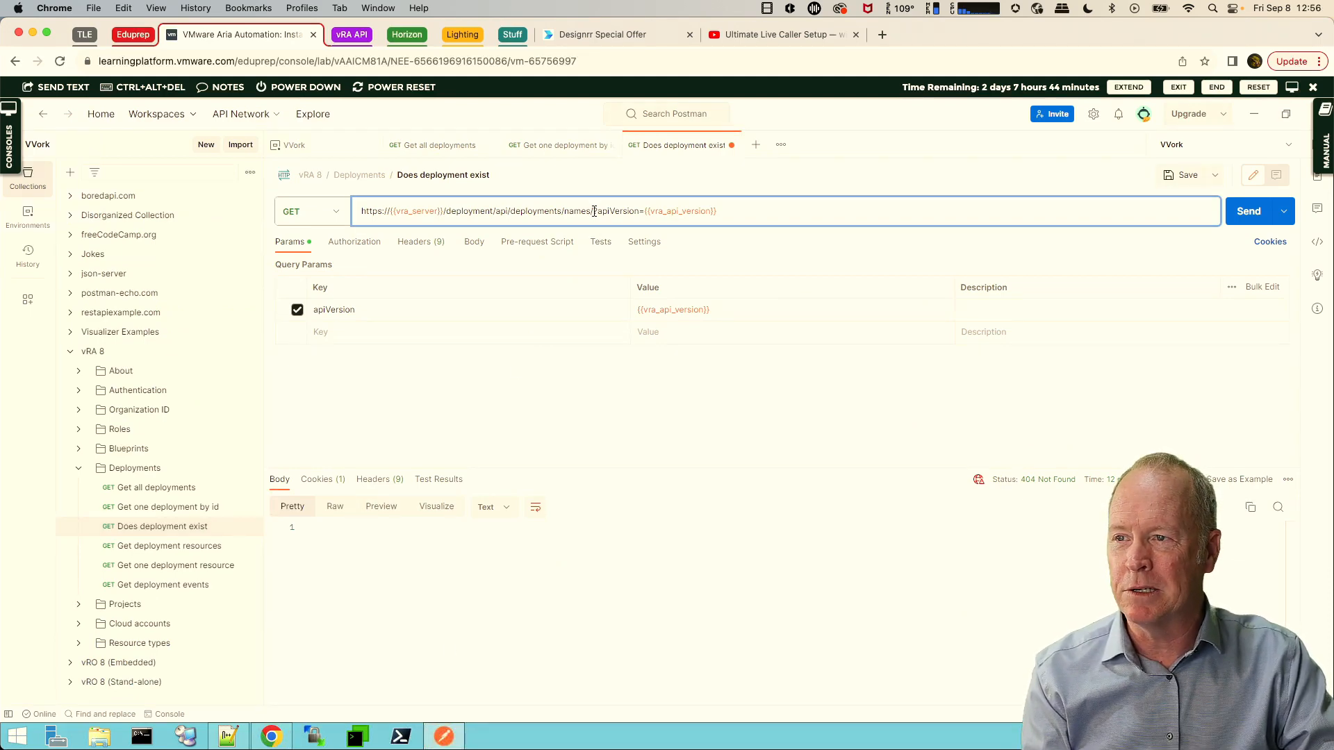
type("CentOS VM from API")
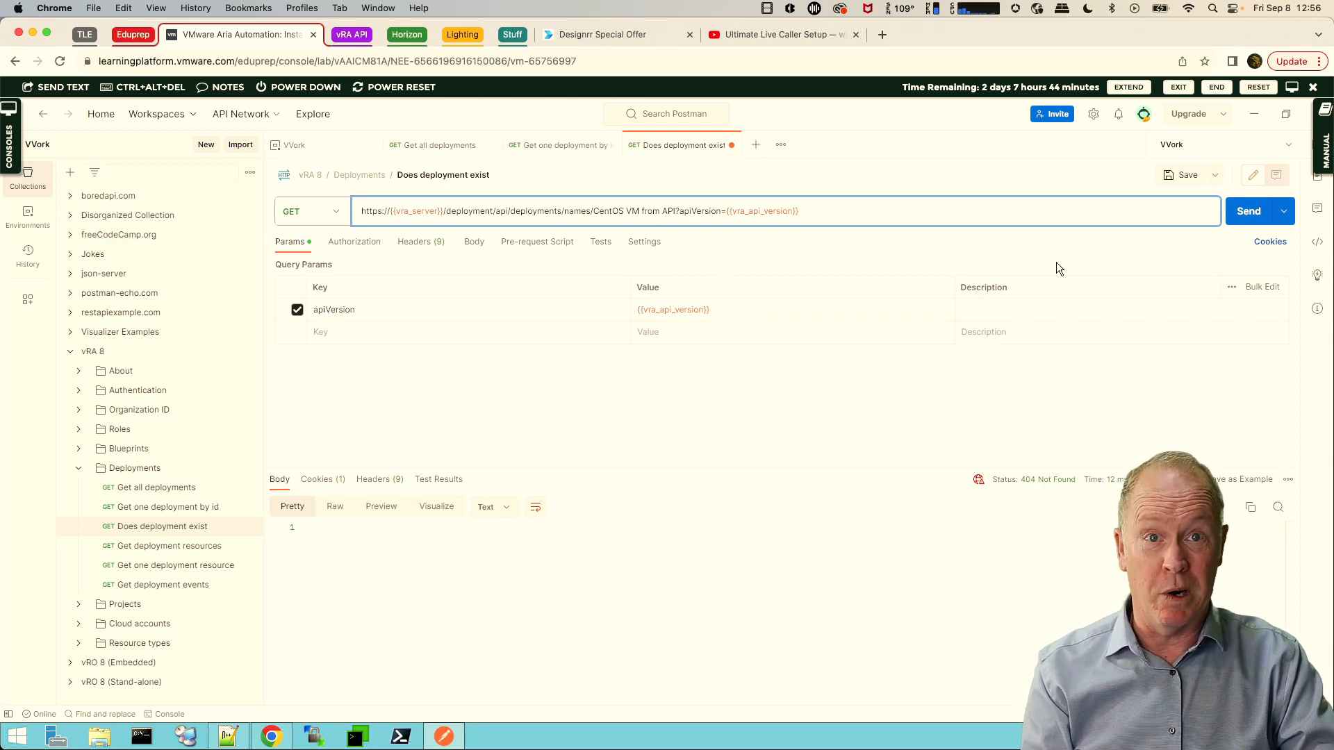
left_click(1239, 213)
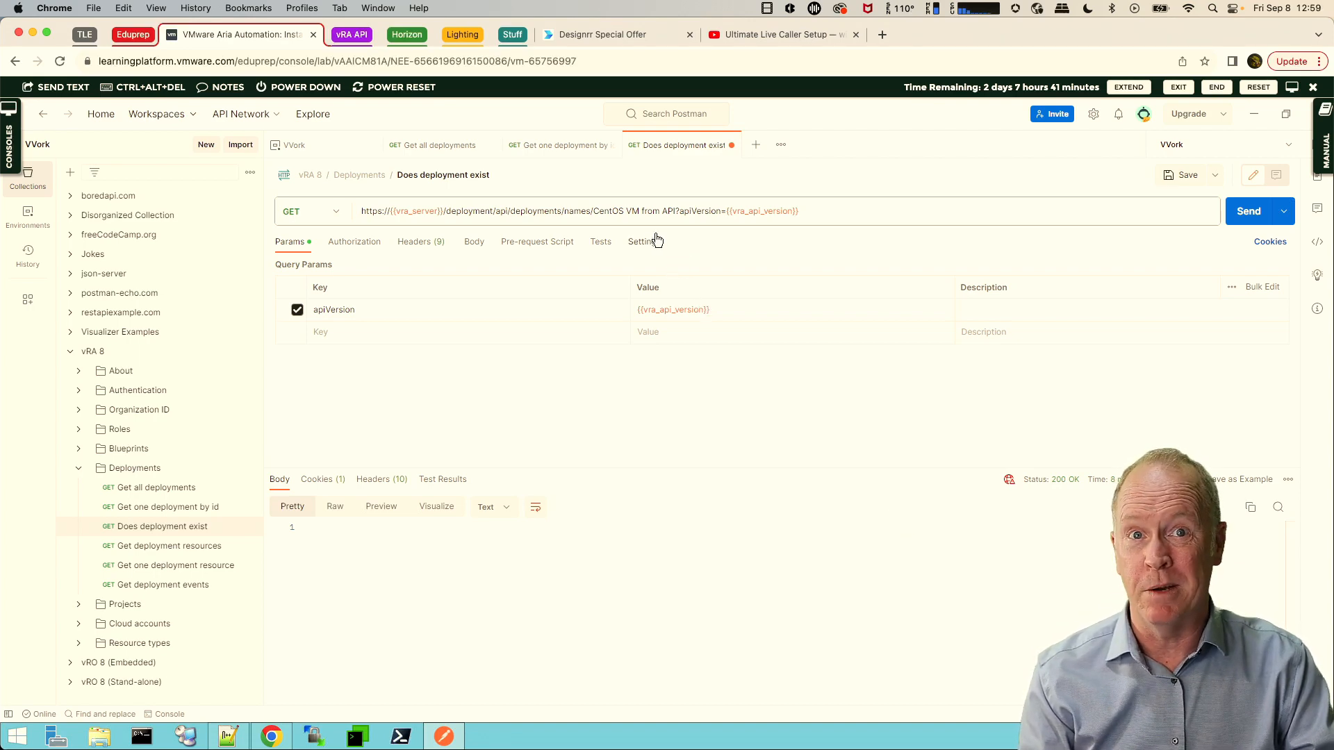
- Replace the spaces in the URL's deployment name with %20, giving CentOS%20VM%20from%20API, and send the request again
left_click(626, 211)
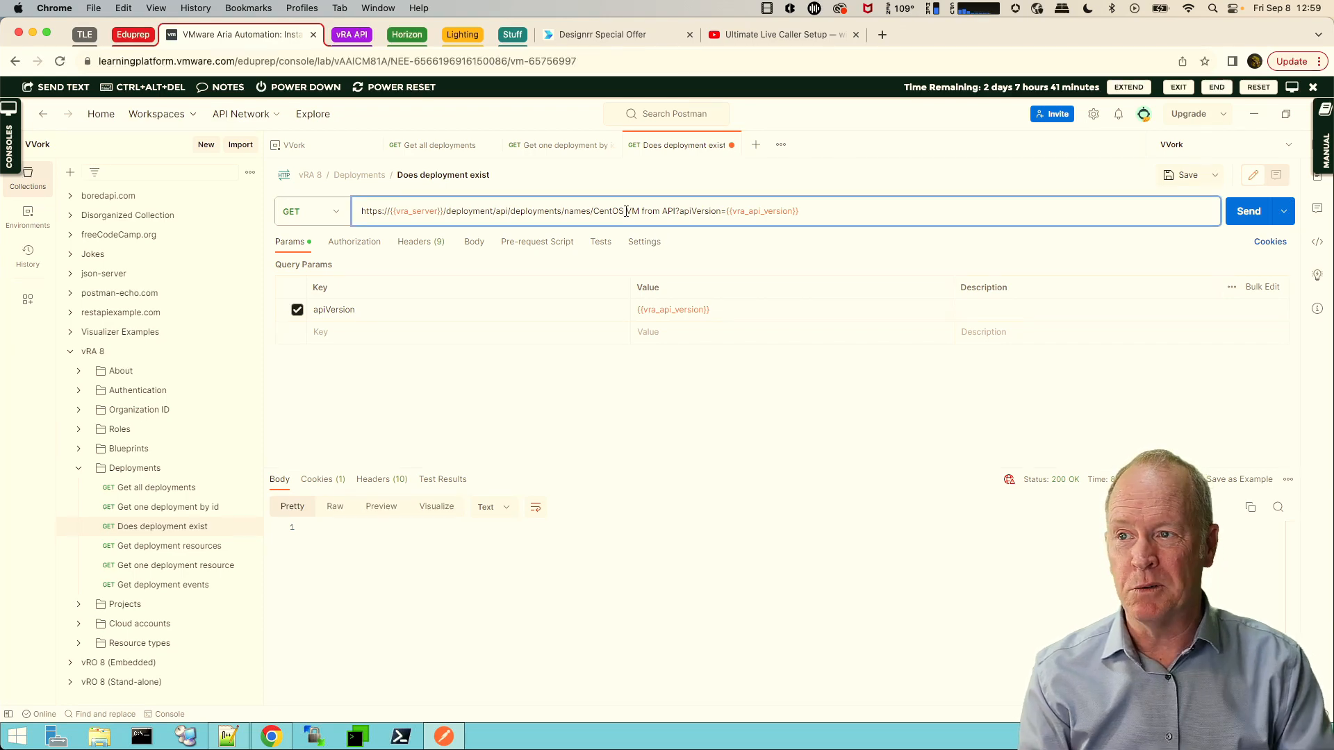
double_click(626, 210)
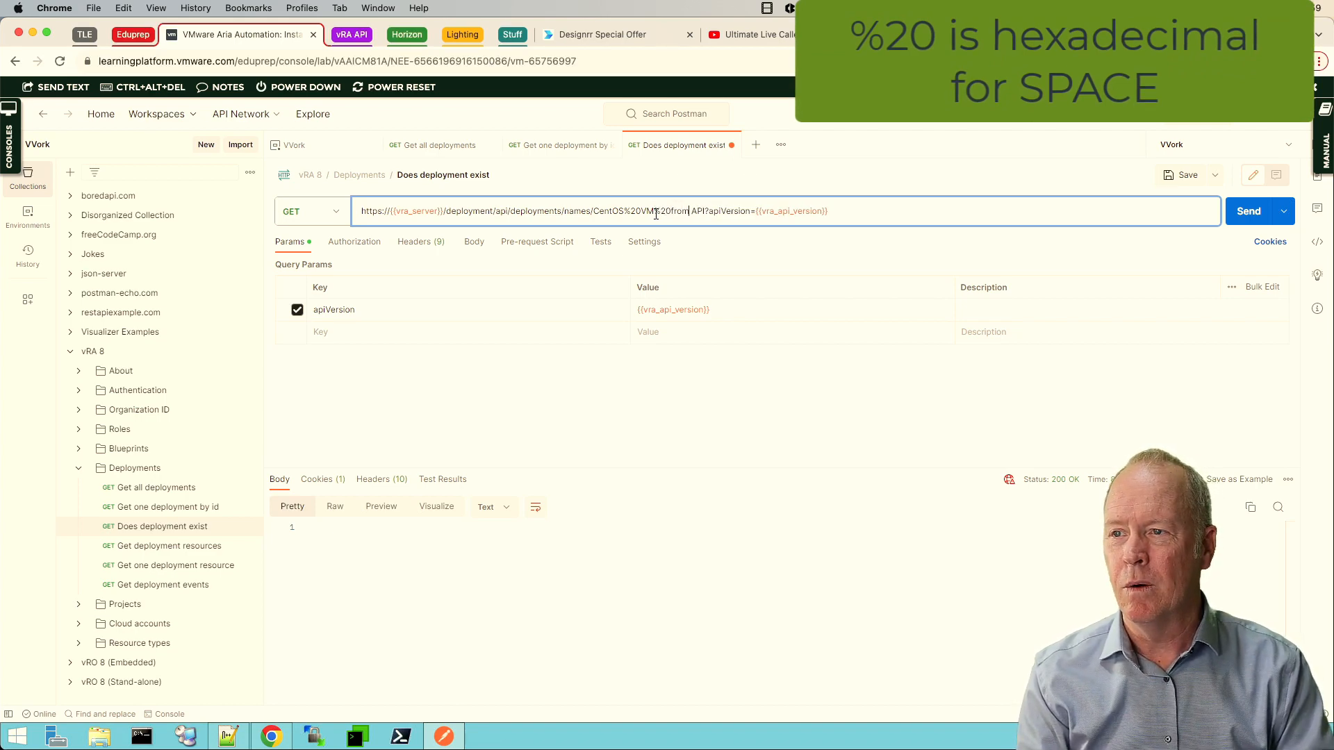
key("shift+Right")
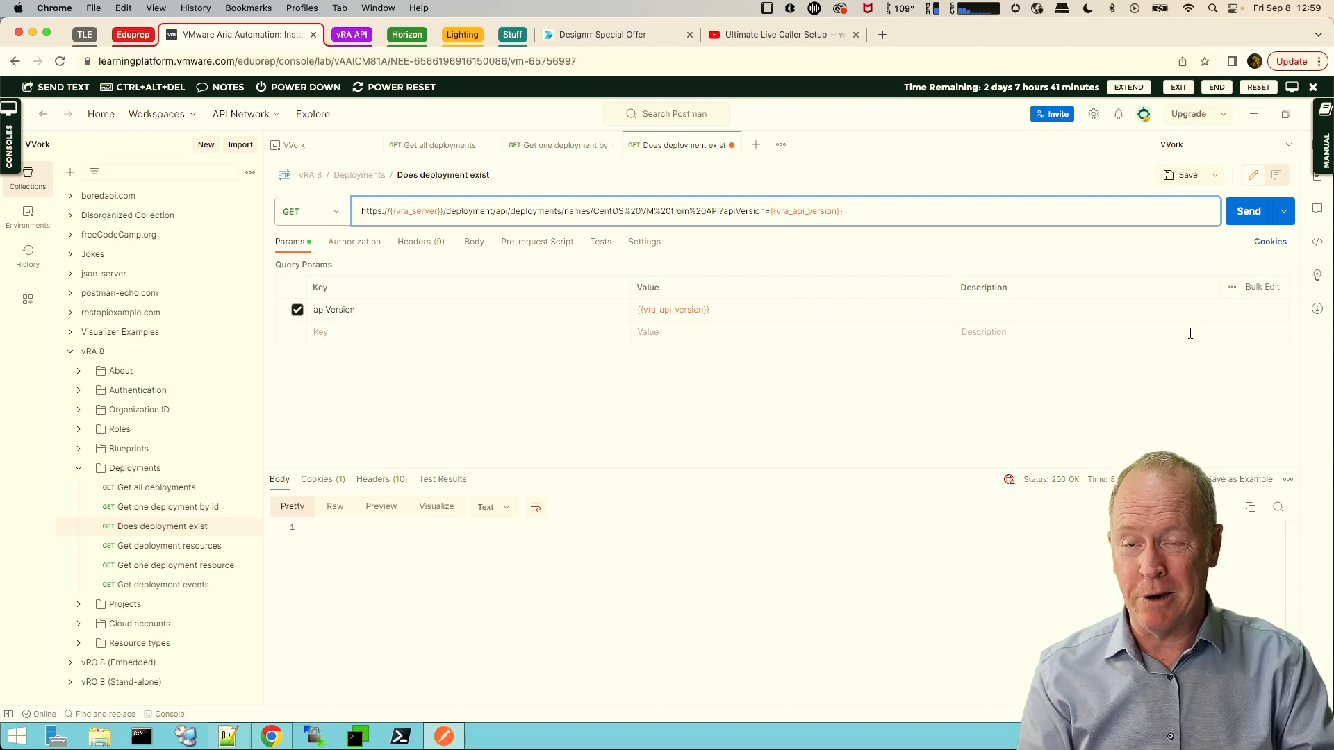
left_click(1249, 216)
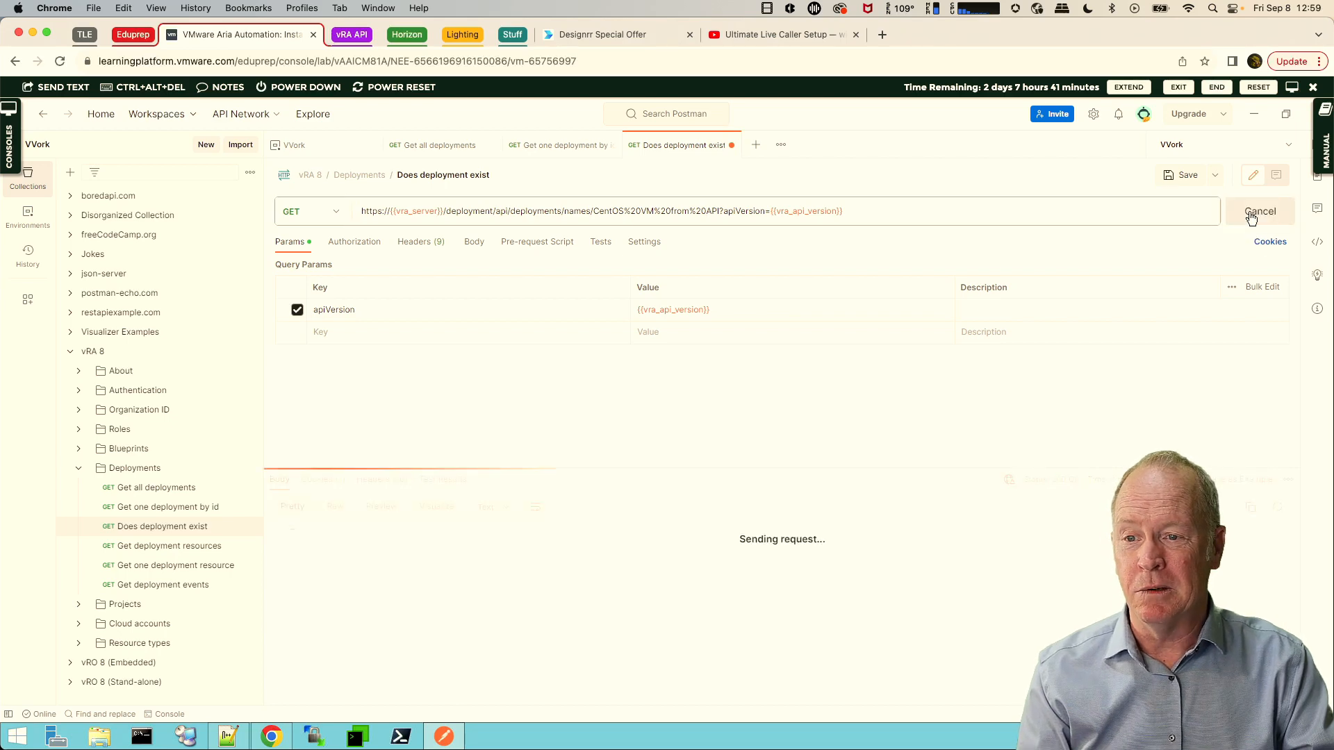